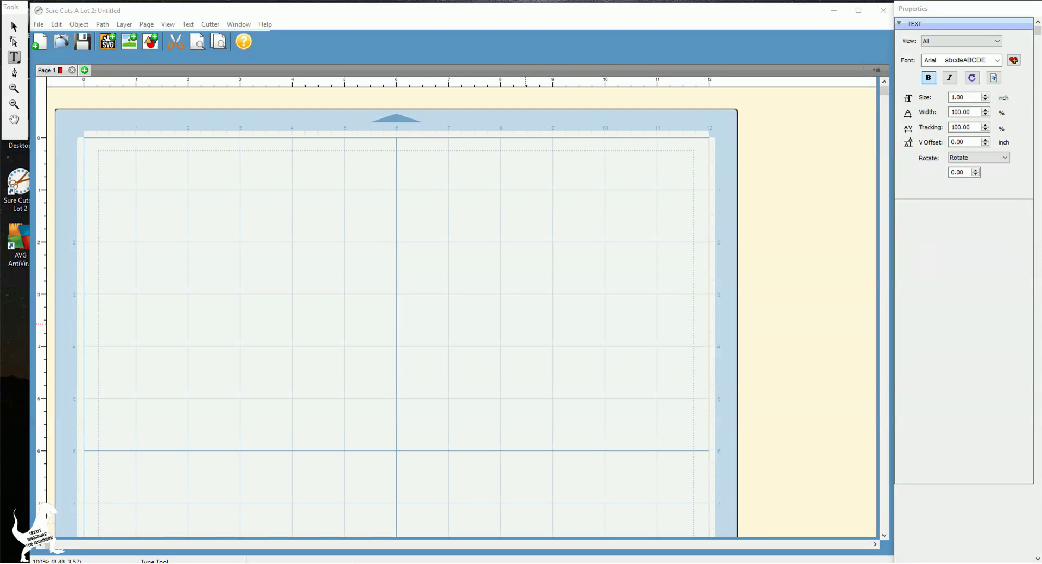
Type 'FLINTSTONES' in the Erasaur font near the top-left of the mat
{"action": "left_click", "coordinate": [975, 60]}
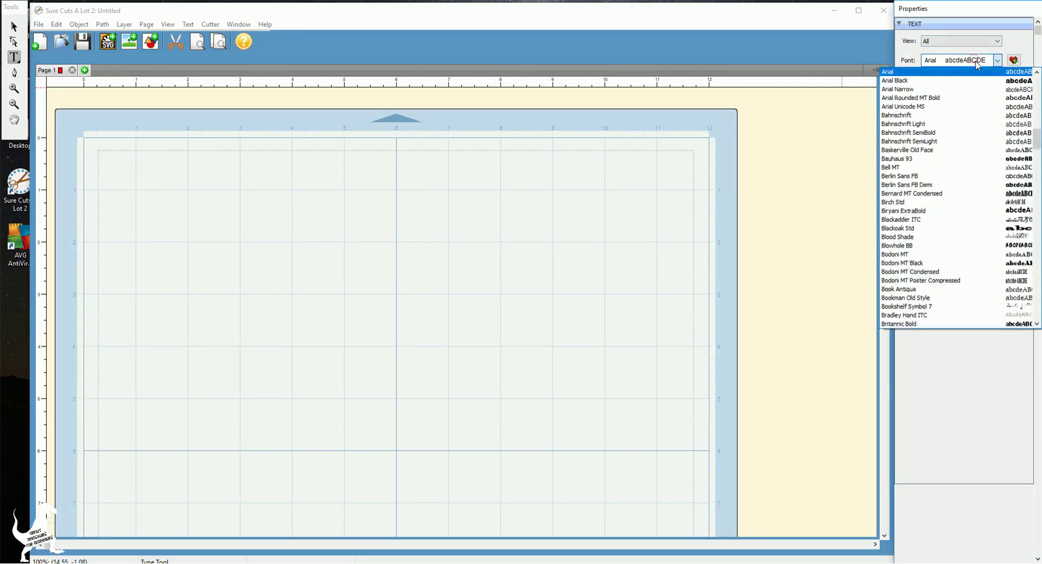
{"action": "left_click_drag", "start_coordinate": [1035, 136], "coordinate": [1038, 179]}
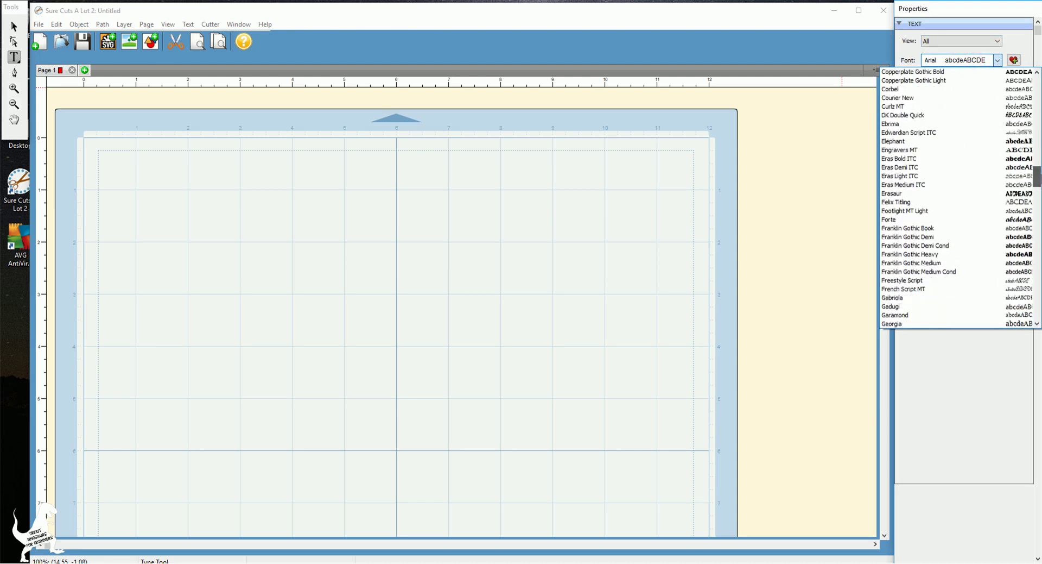
{"action": "left_click", "coordinate": [960, 193]}
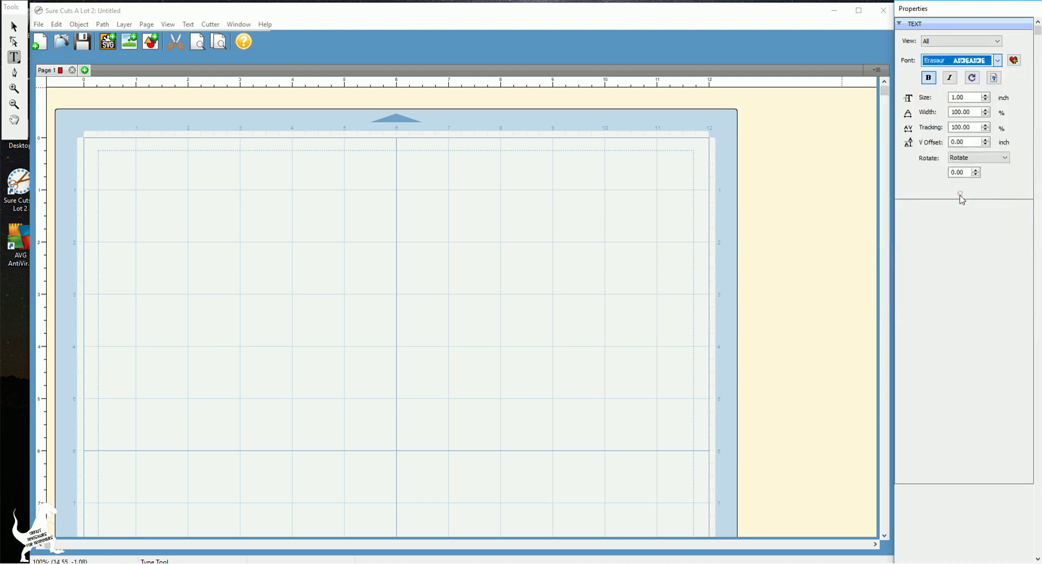
{"action": "left_click", "coordinate": [145, 217]}
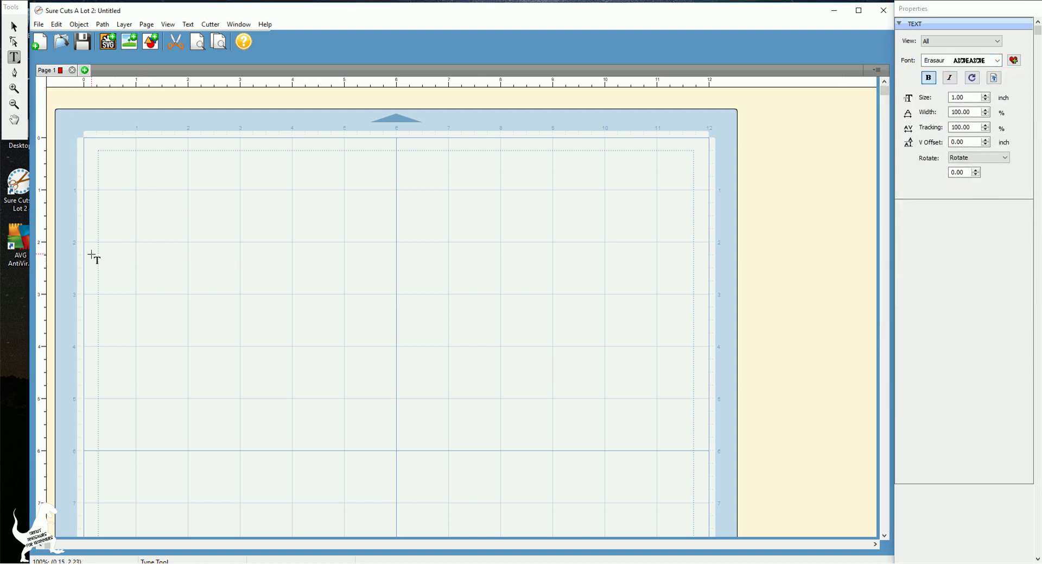
{"action": "type", "text": "FLIN"}
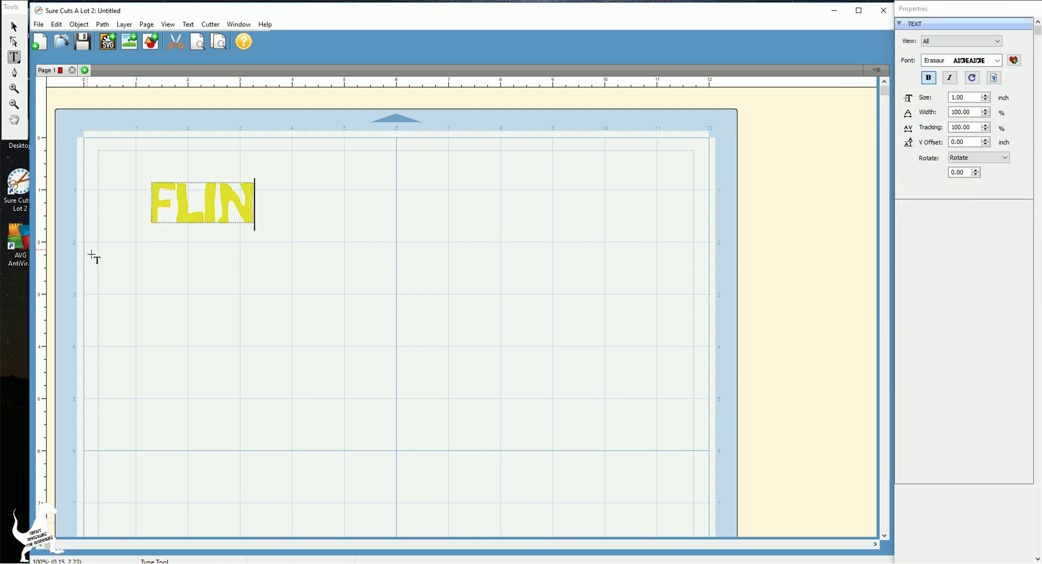
{"action": "type", "text": "TSTON"}
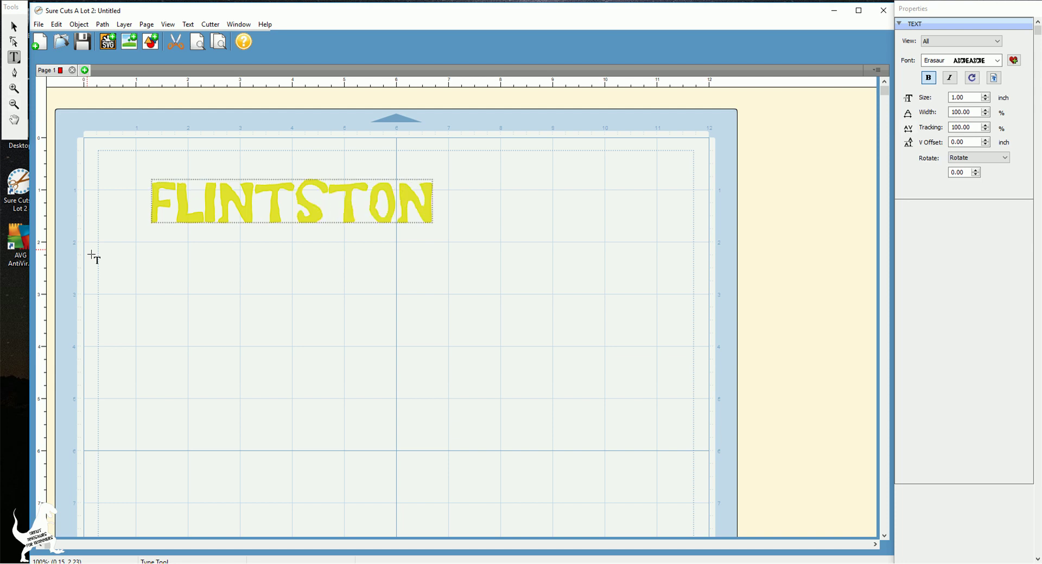
{"action": "type", "text": "ES"}
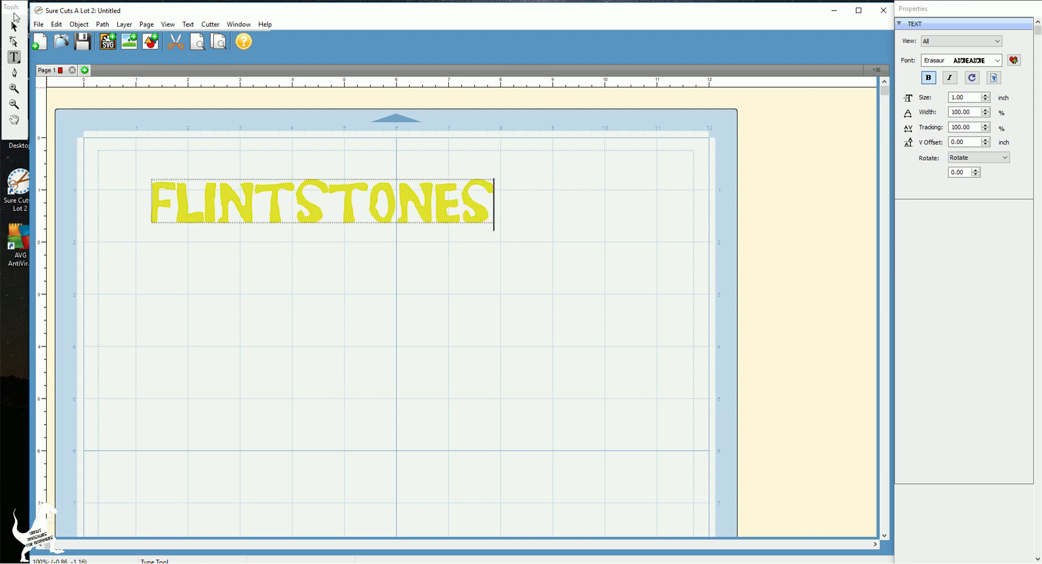
{"action": "left_click", "coordinate": [20, 31]}
Turn off Keep Proportions and stretch FLINTSTONES to about 11.05 × 2.93 inches across the mat top
{"action": "left_click", "coordinate": [919, 129]}
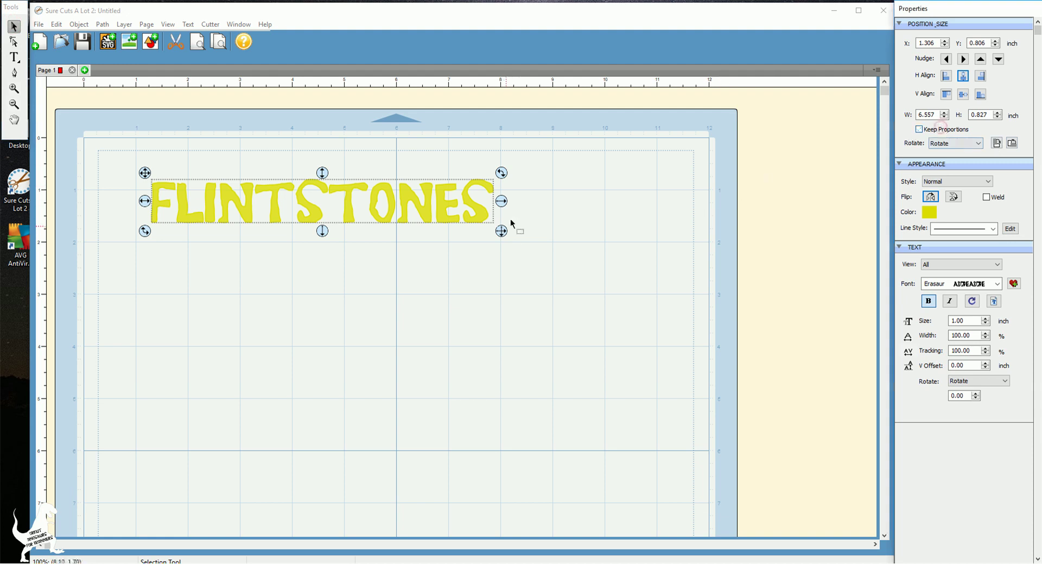
{"action": "left_click_drag", "start_coordinate": [501, 231], "coordinate": [707, 327]}
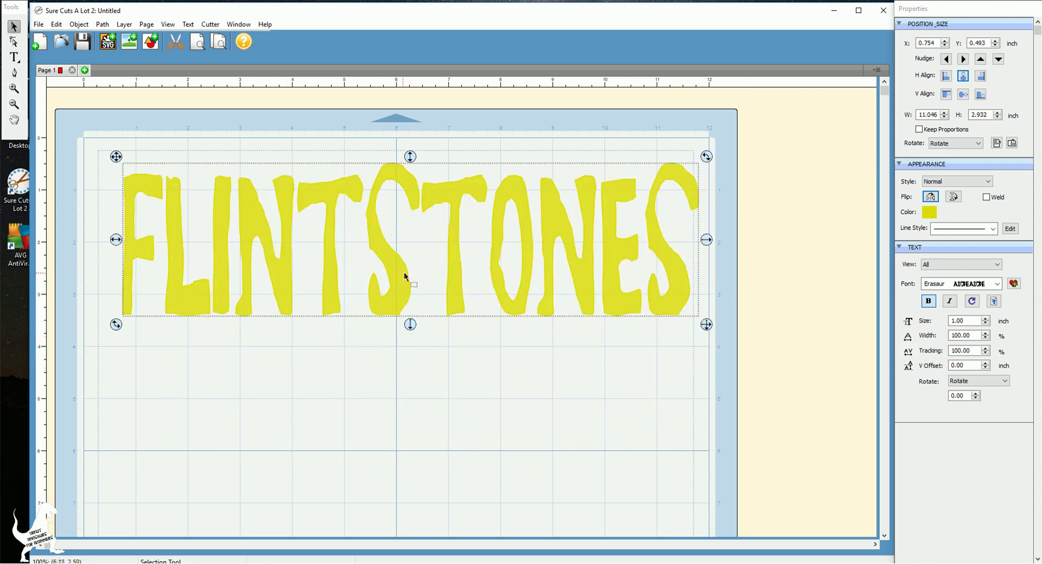
{"action": "left_click_drag", "start_coordinate": [404, 276], "coordinate": [395, 274]}
{"action": "left_click", "coordinate": [530, 457]}
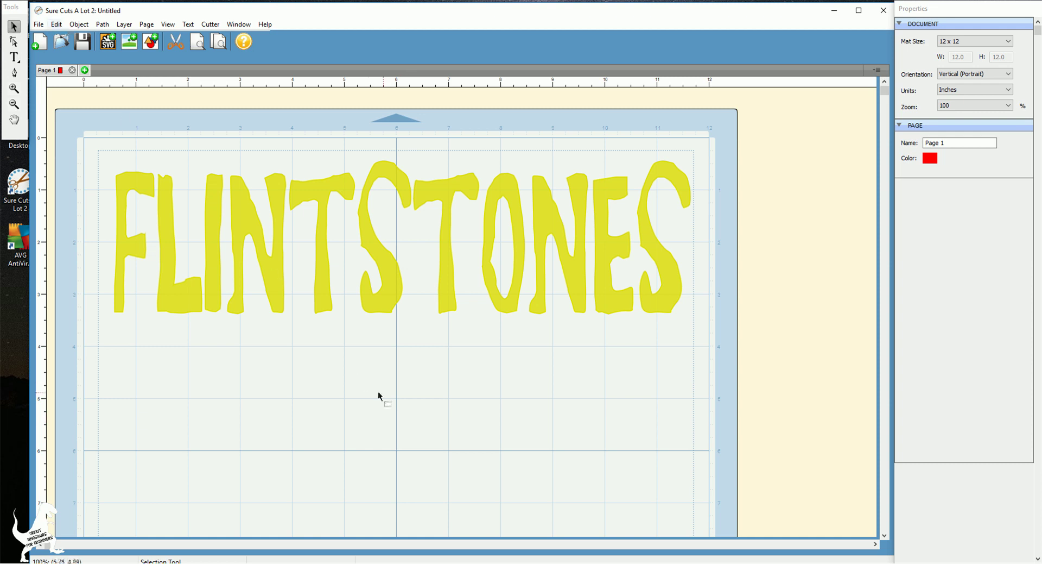
{"action": "left_click", "coordinate": [14, 57]}
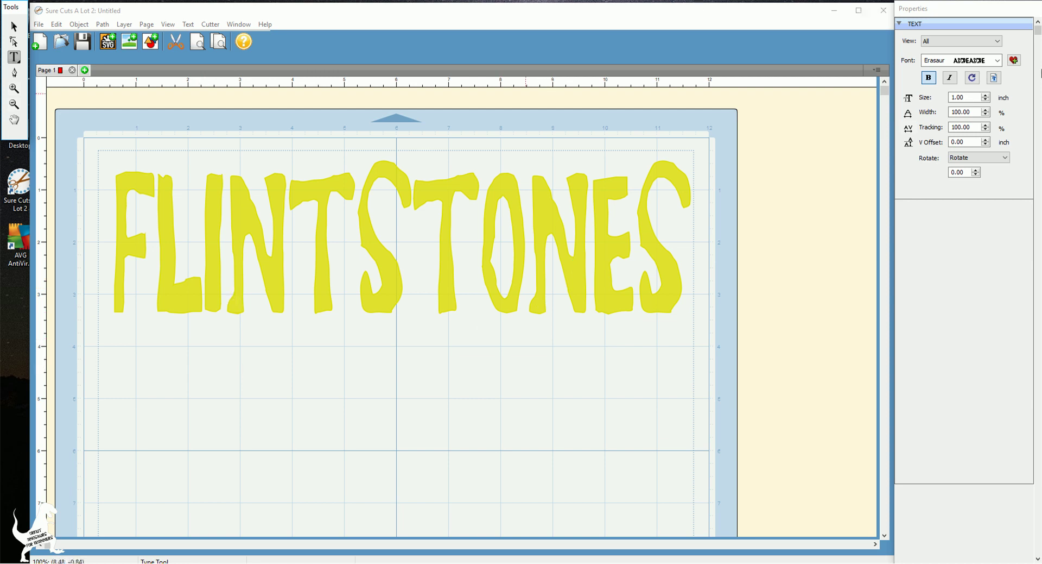
Type the line '[Fred_|Wilma]' in the Impact font below the FLINTSTONES title
{"action": "left_click", "coordinate": [998, 60]}
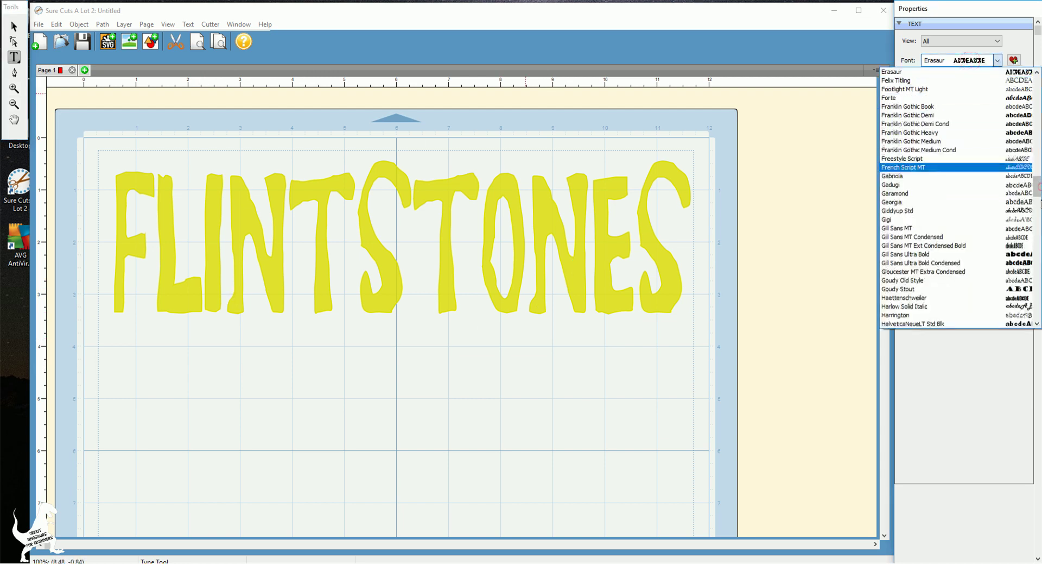
{"action": "left_click_drag", "start_coordinate": [1038, 186], "coordinate": [1037, 205]}
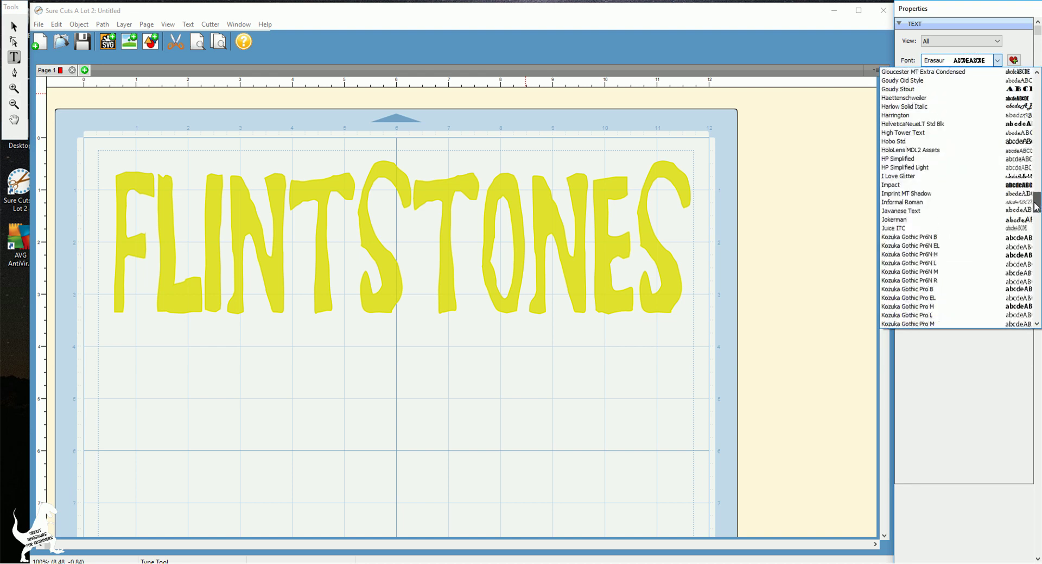
{"action": "left_click", "coordinate": [949, 184]}
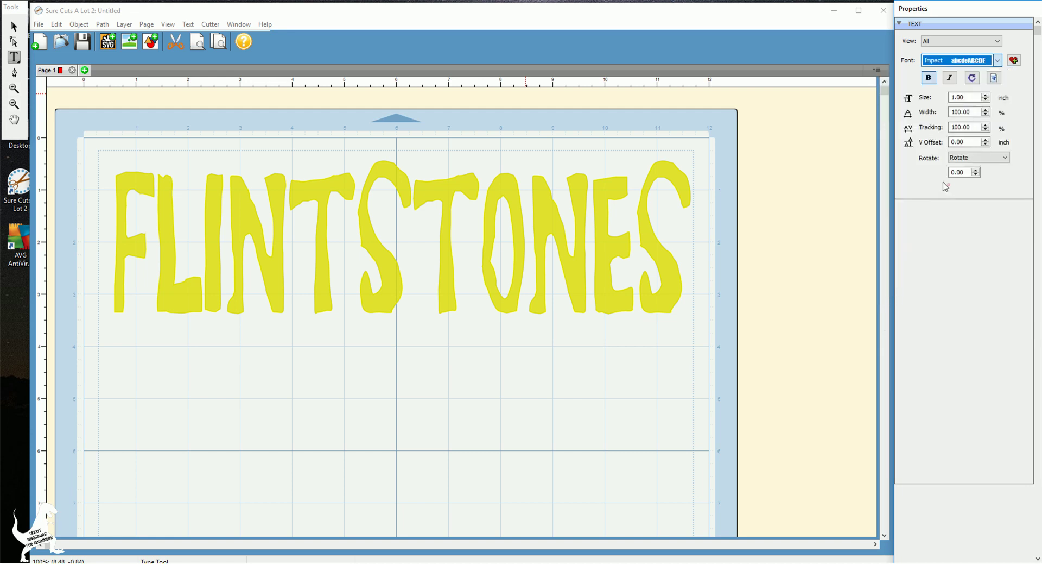
{"action": "left_click", "coordinate": [130, 365]}
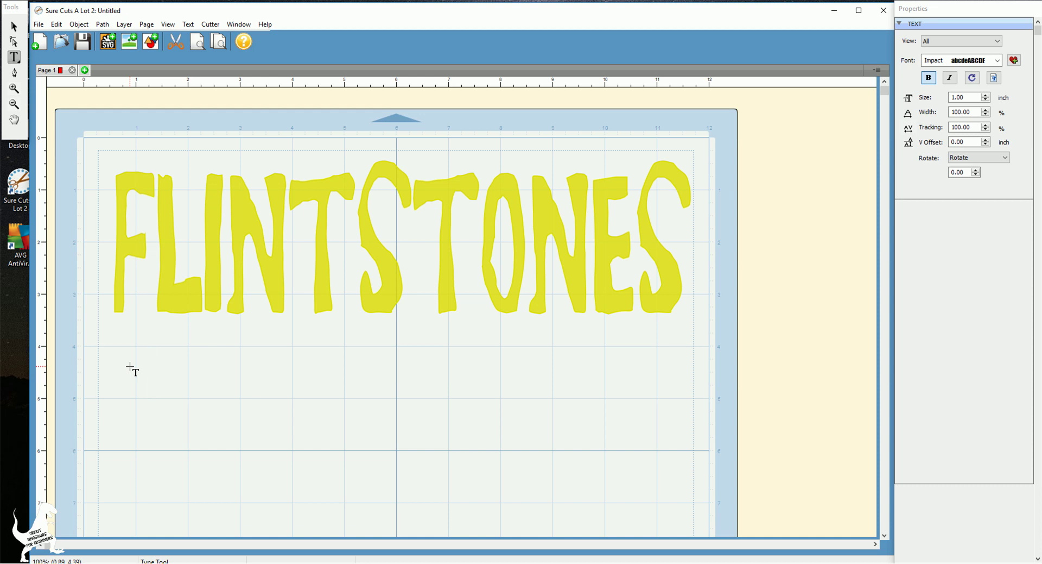
{"action": "type", "text": "I"}
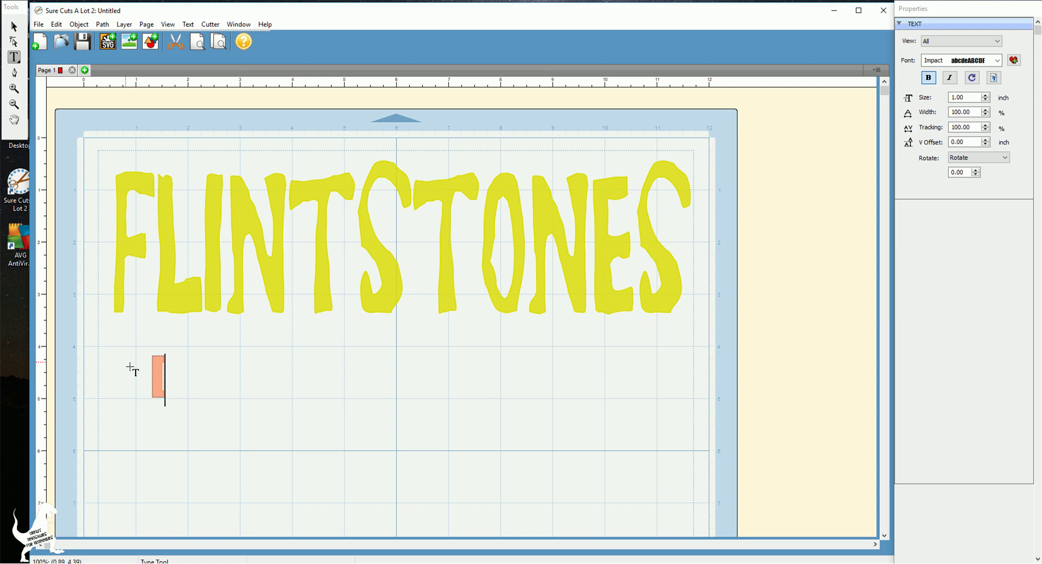
{"action": "type", "text": "F"}
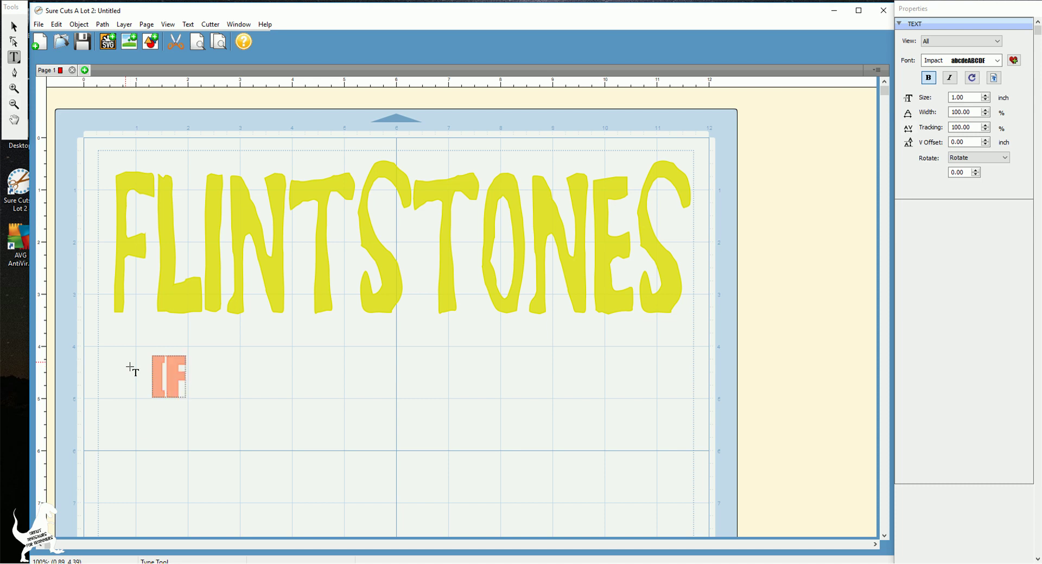
{"action": "type", "text": "red"}
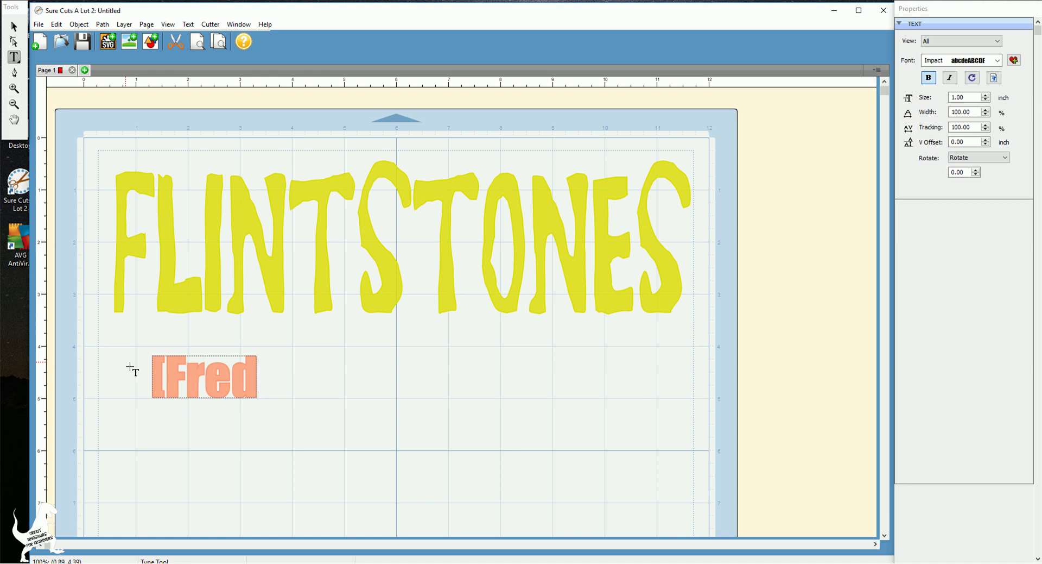
{"action": "type", "text": "_"}
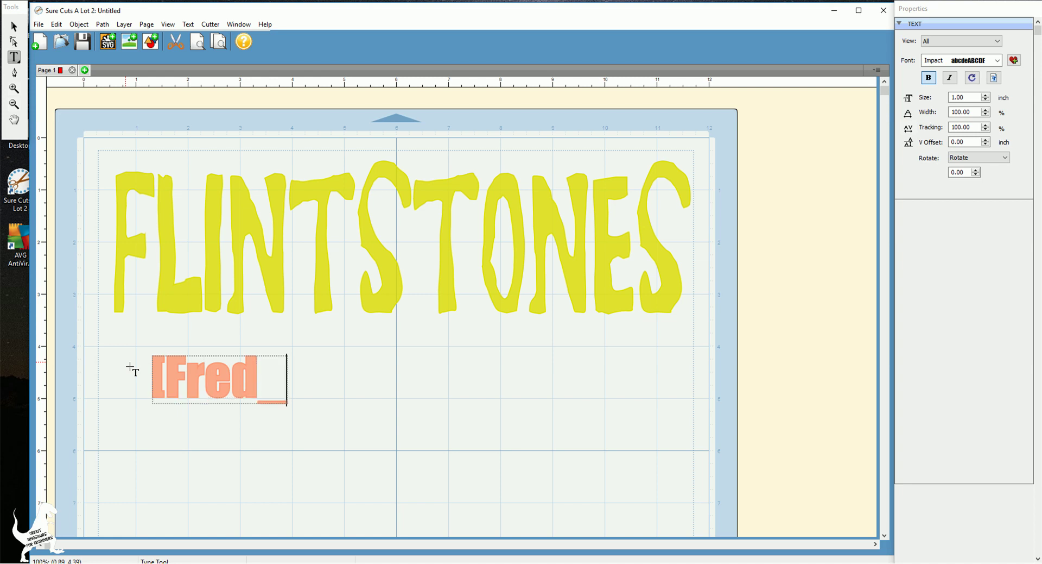
{"action": "type", "text": "Wil"}
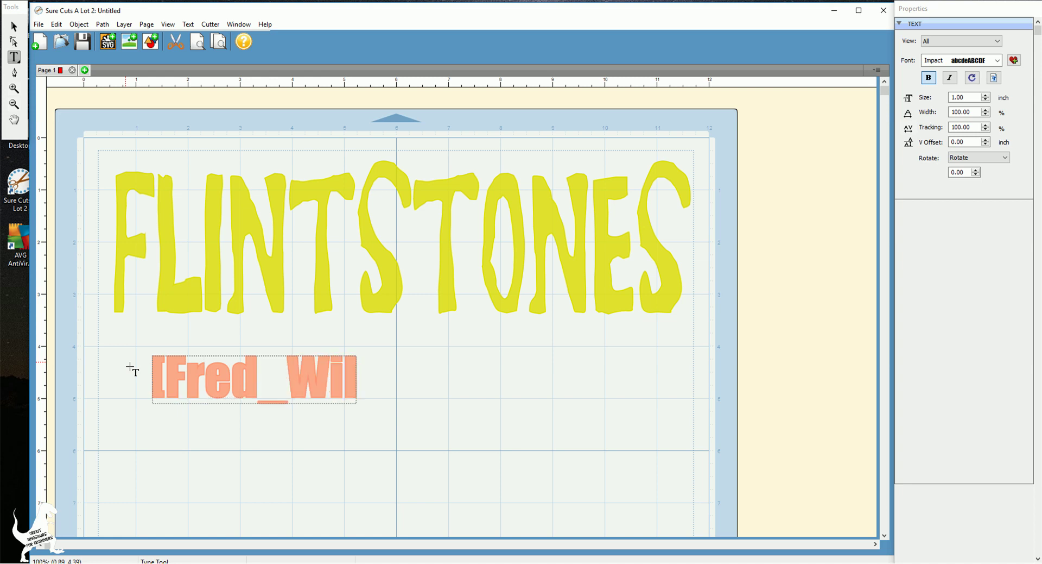
{"action": "type", "text": "ma"}
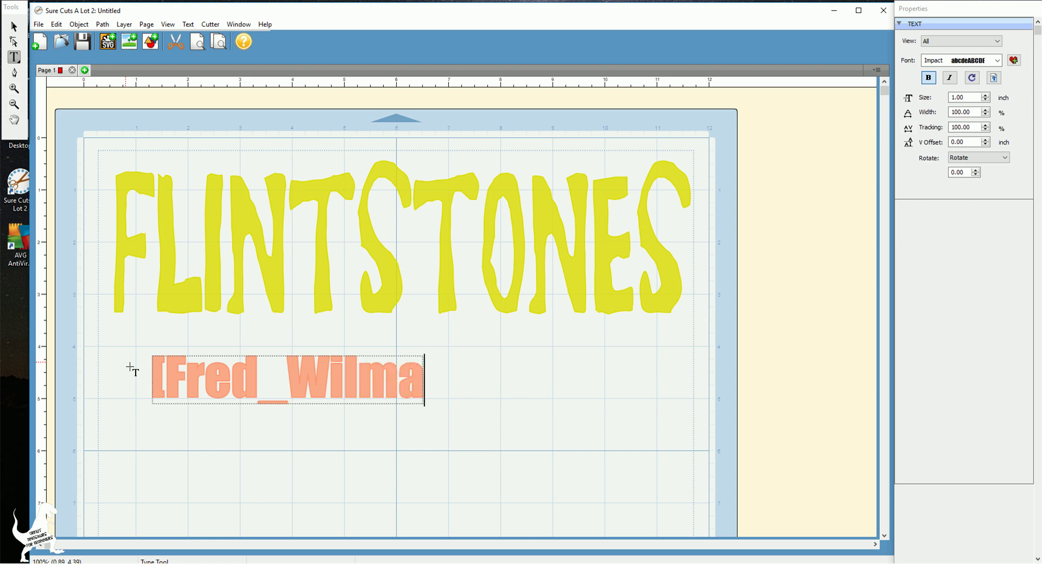
{"action": "type", "text": "]"}
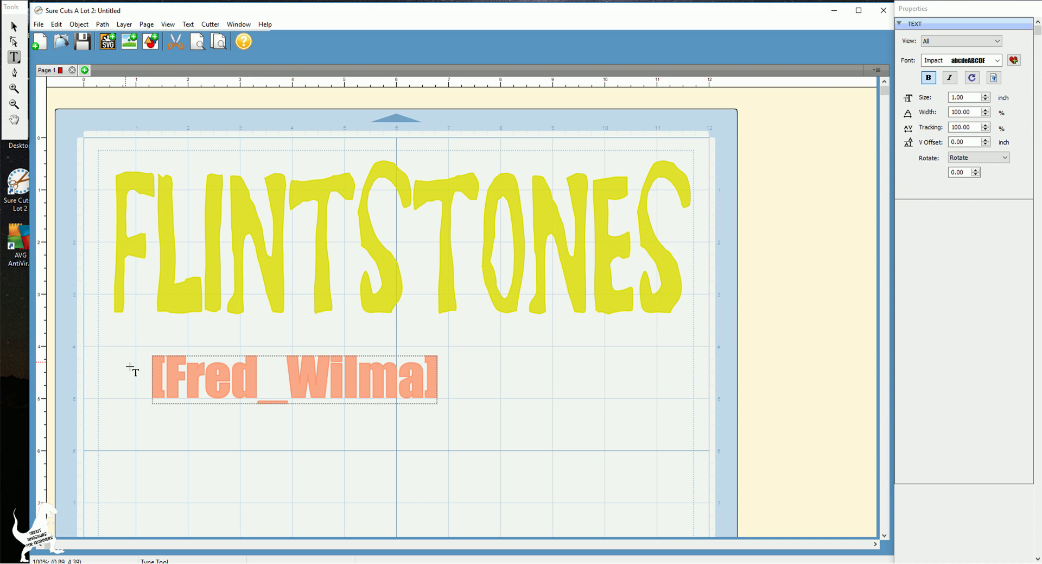
{"action": "type", "text": "["}
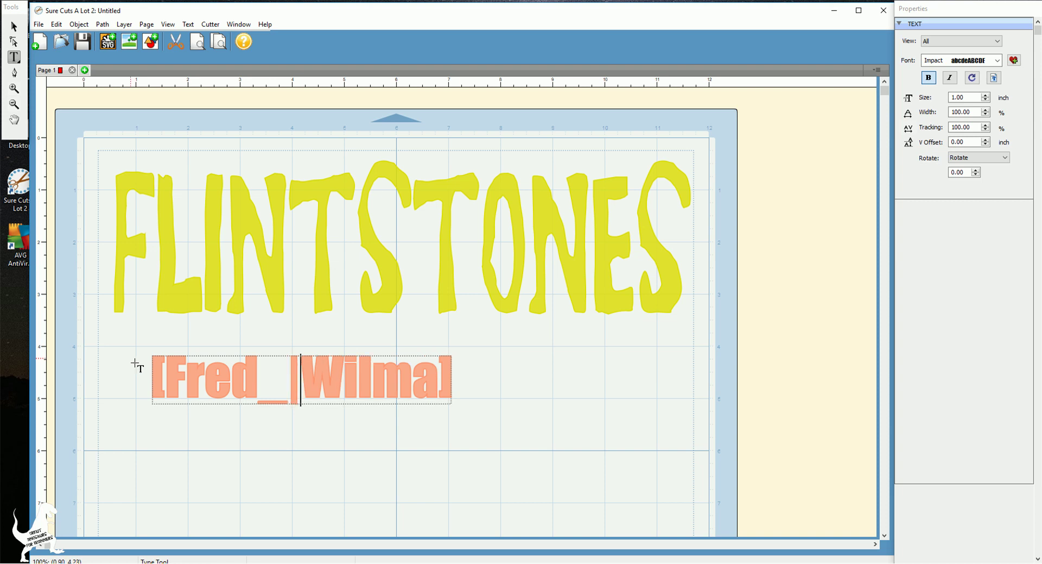
{"action": "key", "text": "Escape"}
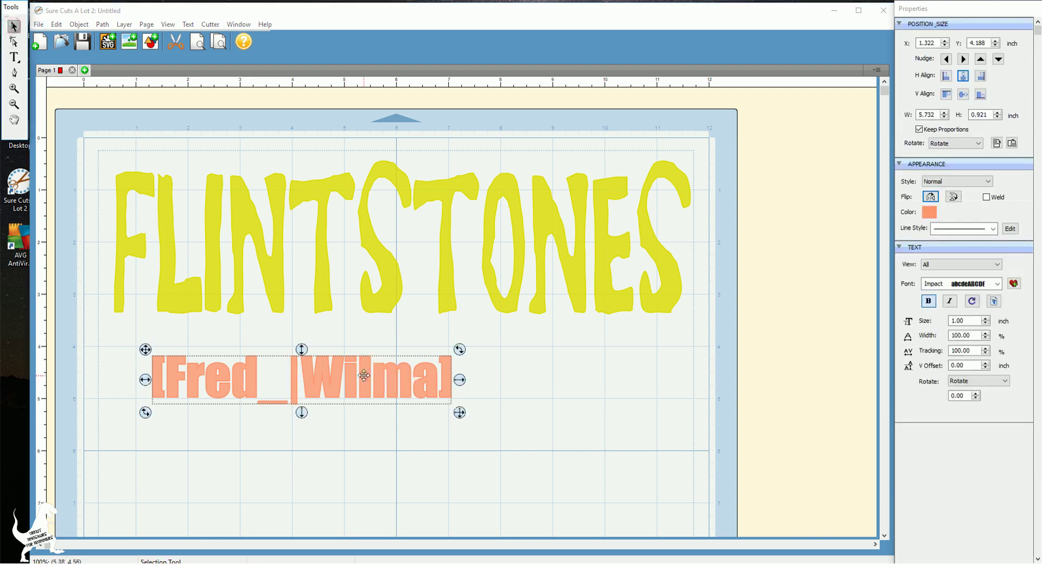
Set the Fred Wilma copy in the I Love Glitter script font and shift it left
{"action": "left_click_drag", "start_coordinate": [363, 375], "coordinate": [446, 410]}
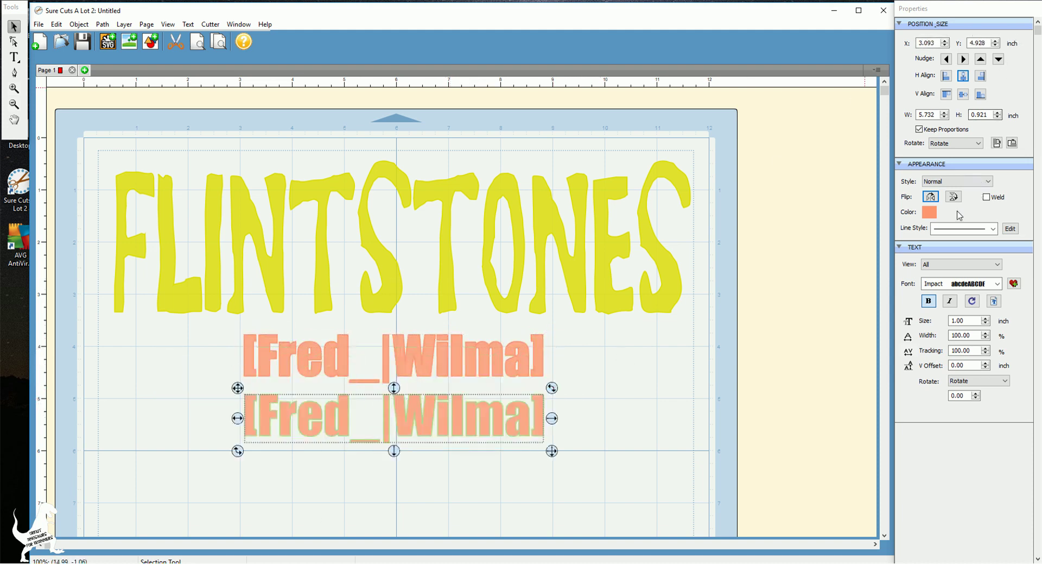
{"action": "left_click", "coordinate": [978, 283]}
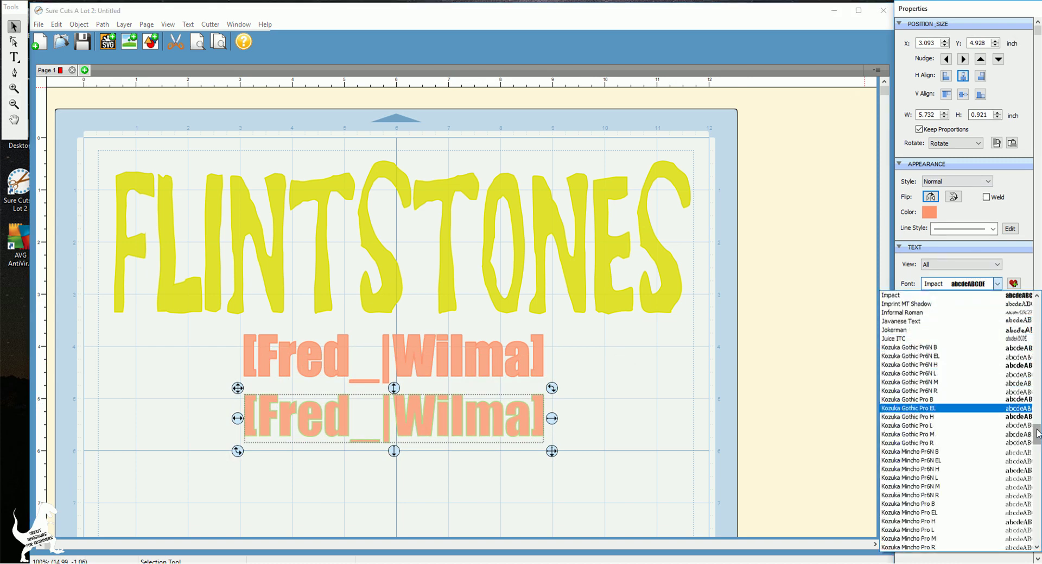
{"action": "left_click_drag", "start_coordinate": [1038, 433], "coordinate": [1038, 427]}
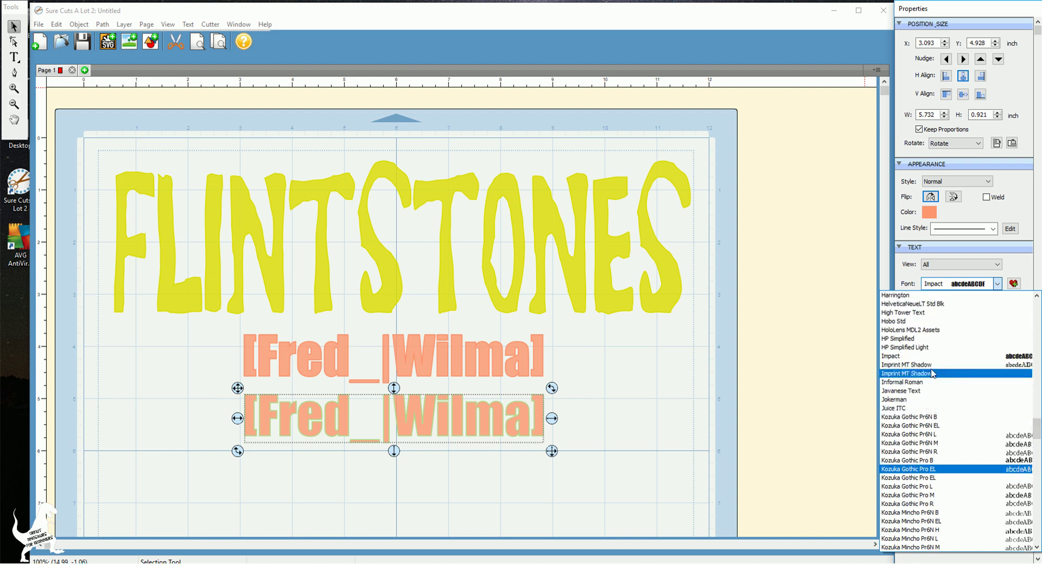
{"action": "left_click", "coordinate": [993, 356]}
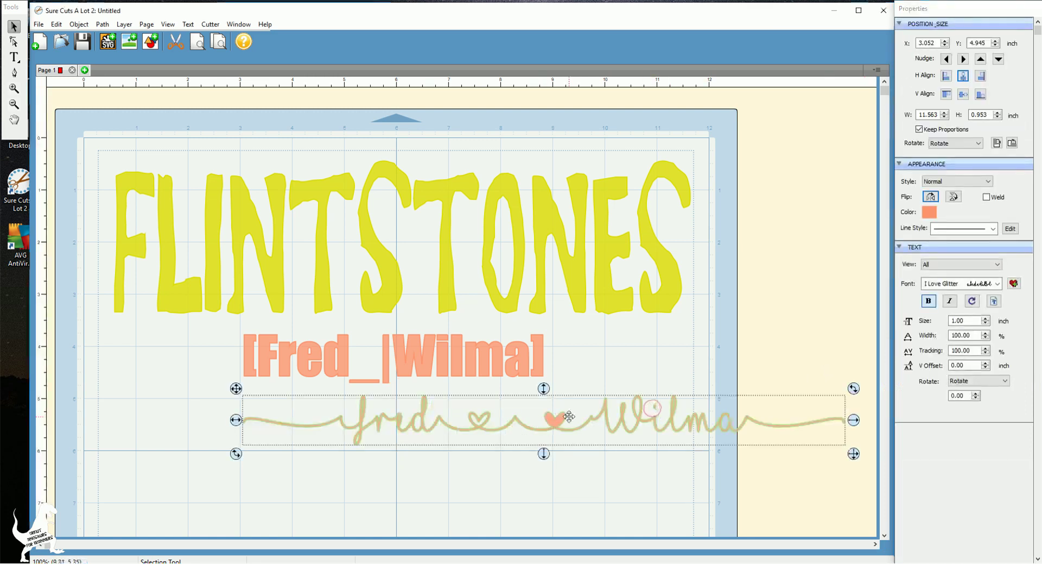
{"action": "left_click", "coordinate": [557, 420]}
{"action": "left_click_drag", "start_coordinate": [556, 419], "coordinate": [432, 419]}
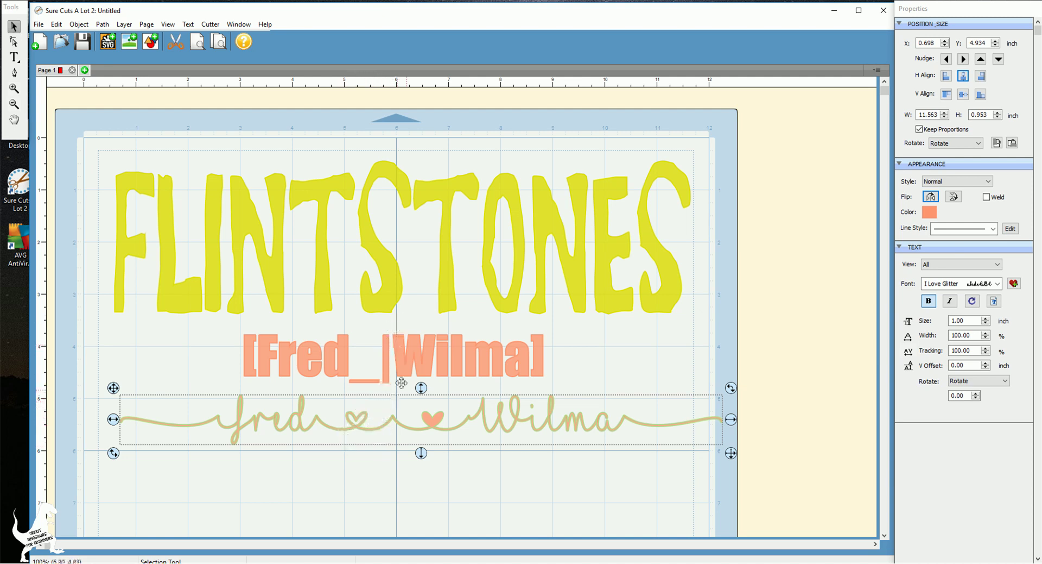
Delete the extra orange heart from the script text
{"action": "left_click", "coordinate": [14, 56]}
{"action": "left_click", "coordinate": [465, 423]}
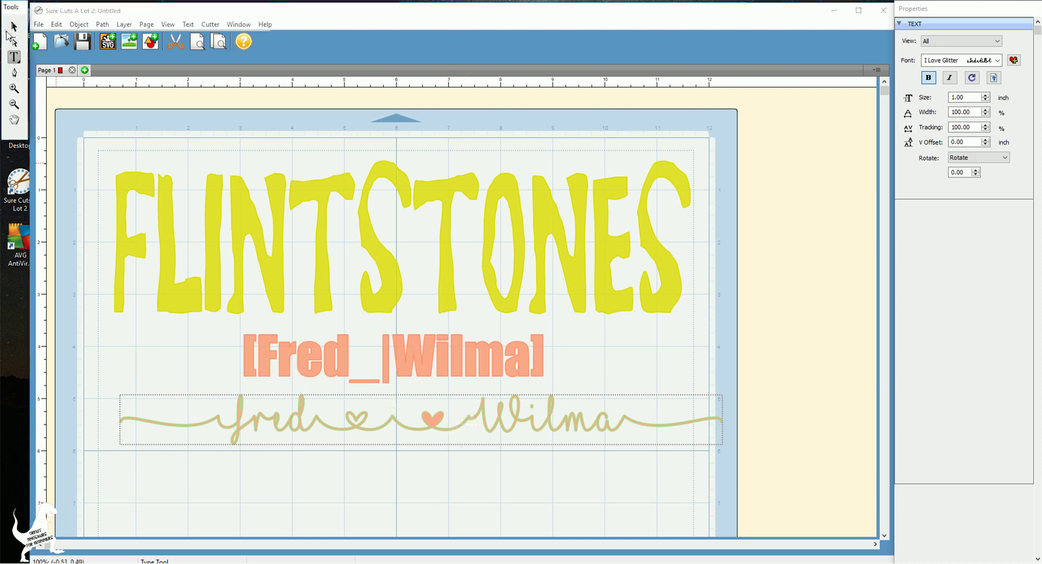
{"action": "left_click", "coordinate": [14, 26]}
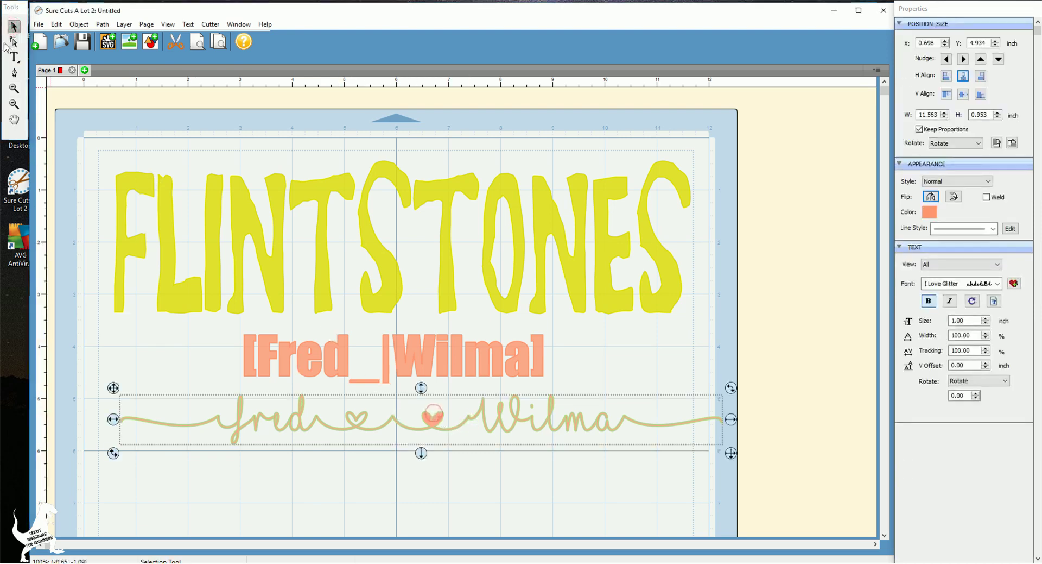
{"action": "key", "text": "t"}
{"action": "left_click", "coordinate": [461, 427]}
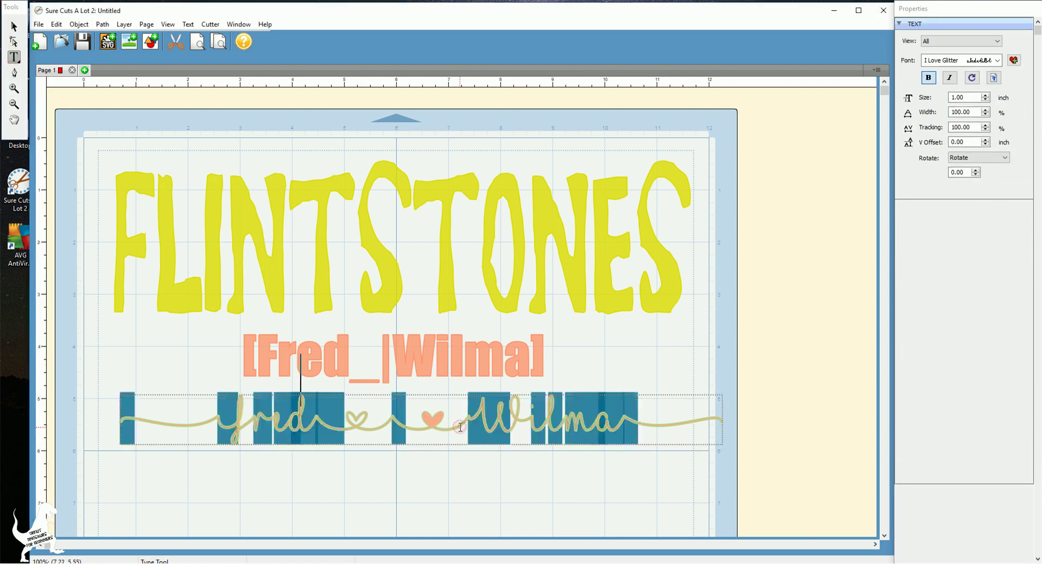
{"action": "key", "text": "BackSpace"}
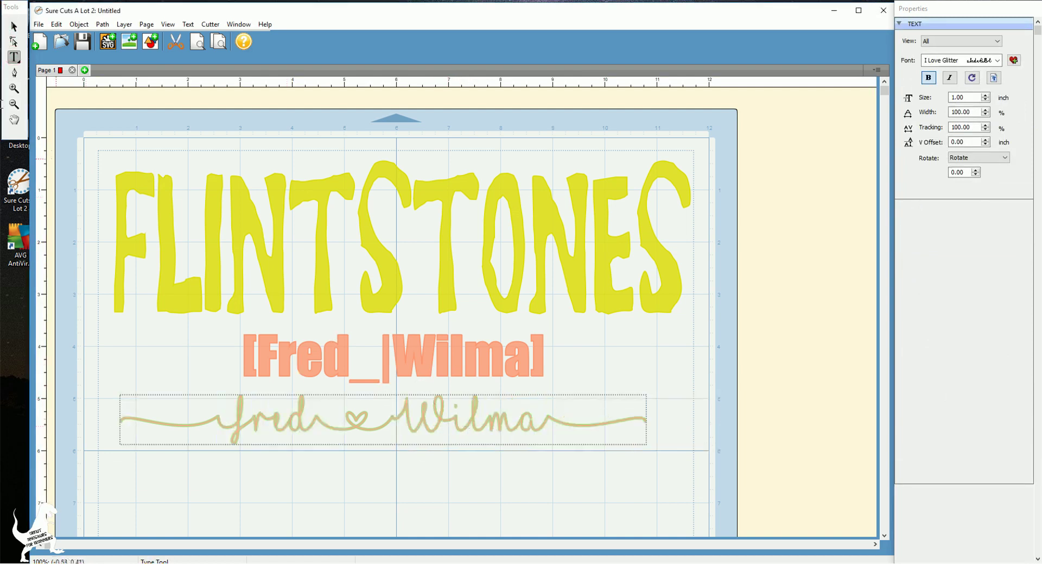
{"action": "left_click", "coordinate": [14, 26]}
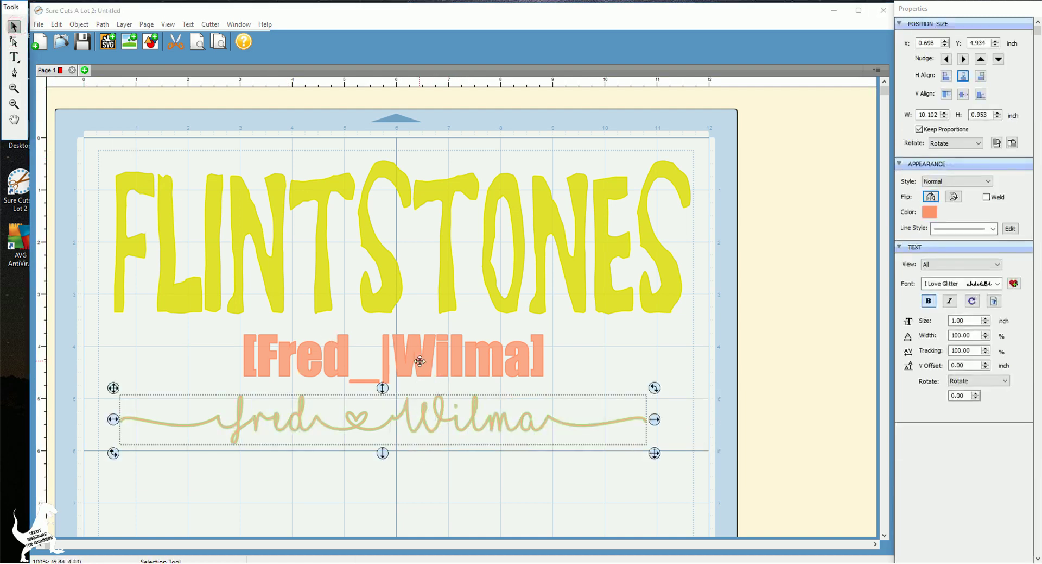
Delete the orange [Fred_|Wilma] Impact line and move the script text up below FLINTSTONES
{"action": "left_click_drag", "start_coordinate": [419, 360], "coordinate": [422, 366]}
{"action": "left_click", "coordinate": [513, 474]}
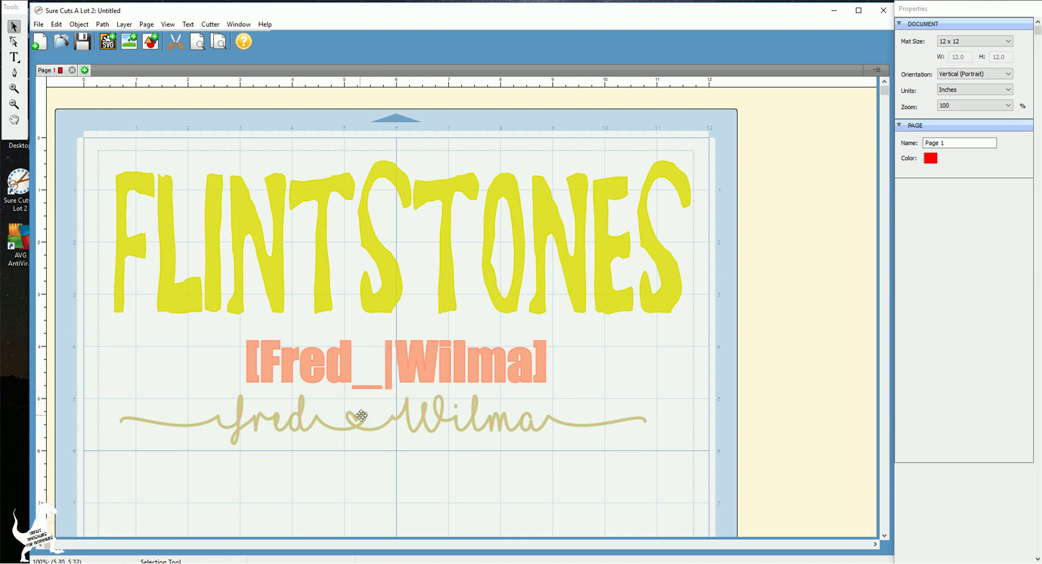
{"action": "left_click", "coordinate": [481, 373]}
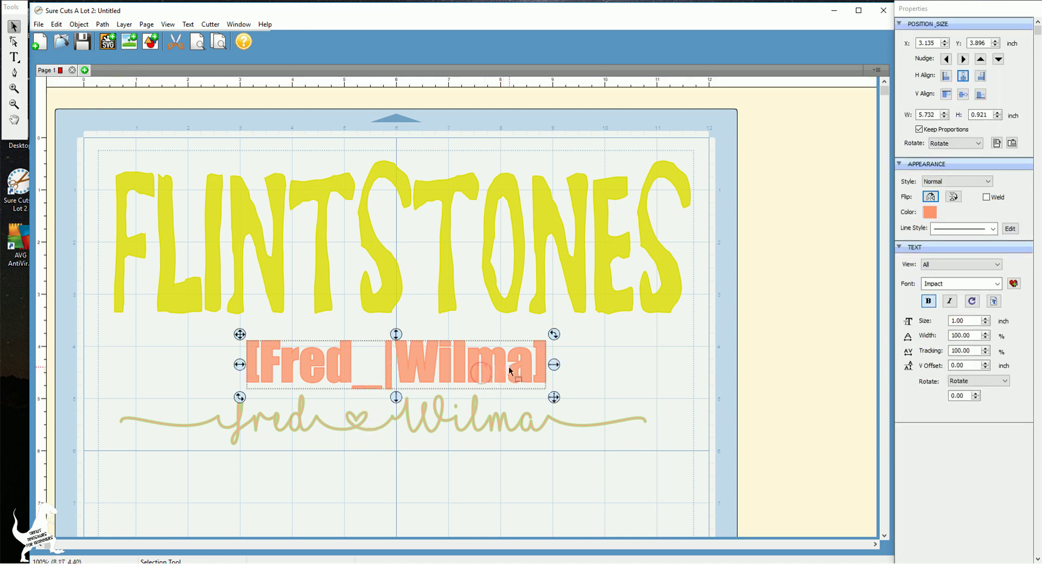
{"action": "key", "text": "Delete"}
{"action": "left_click_drag", "start_coordinate": [551, 417], "coordinate": [557, 383]}
{"action": "left_click_drag", "start_coordinate": [292, 390], "coordinate": [283, 389]}
Ungroup the script, select all its letters, and Union them into one 10.107 × 0.962 inch shape
{"action": "left_click", "coordinate": [79, 24]}
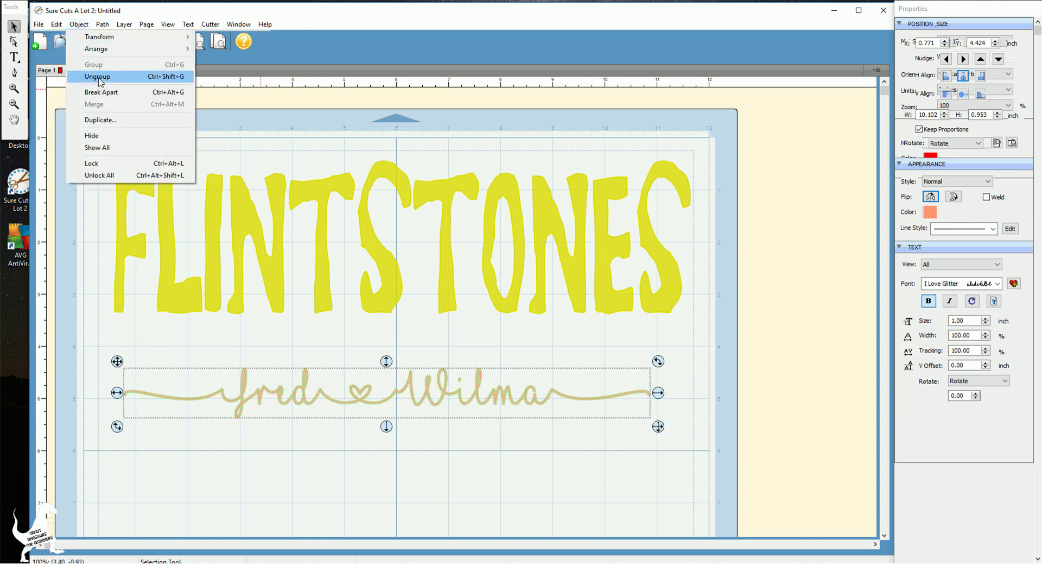
{"action": "left_click", "coordinate": [101, 76]}
{"action": "left_click_drag", "start_coordinate": [701, 480], "coordinate": [79, 338]}
{"action": "left_click", "coordinate": [102, 24]}
{"action": "left_click", "coordinate": [110, 41]}
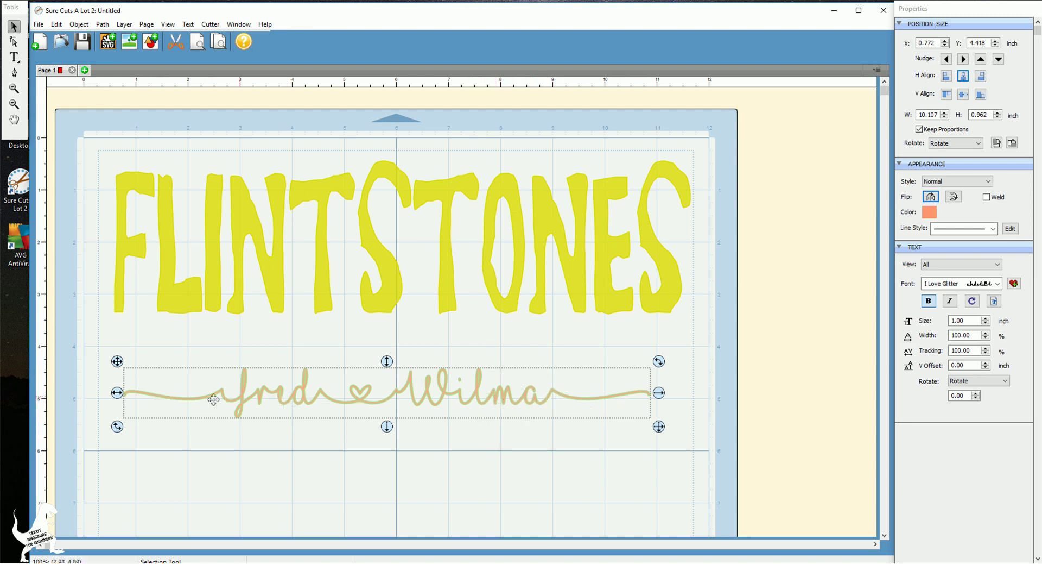
Move the script over FLINTSTONES' lower half and enlarge it to about 10.78 × 1.03 inches
{"action": "left_click_drag", "start_coordinate": [449, 386], "coordinate": [441, 263]}
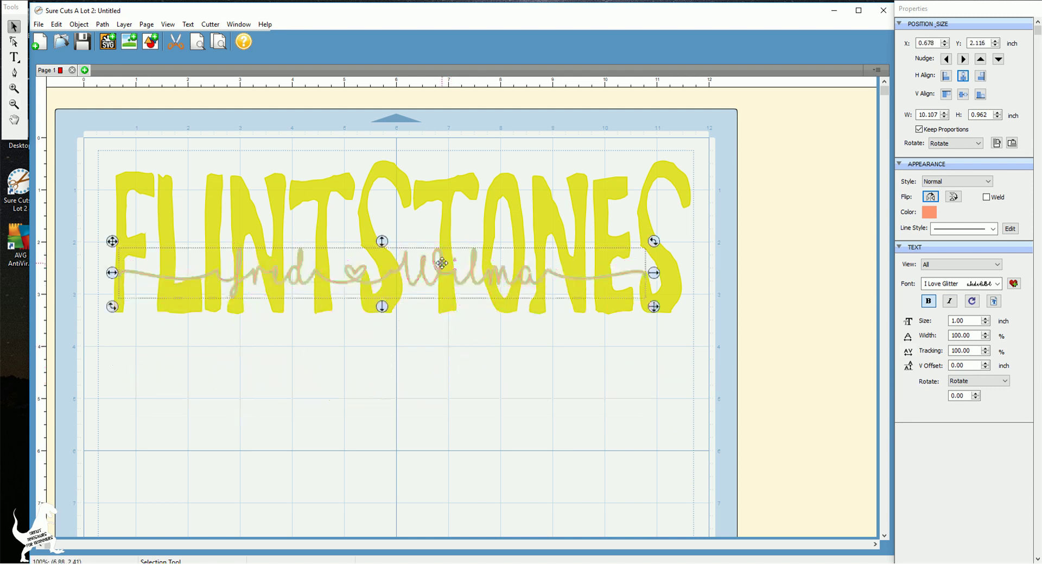
{"action": "left_click_drag", "start_coordinate": [655, 306], "coordinate": [685, 315]}
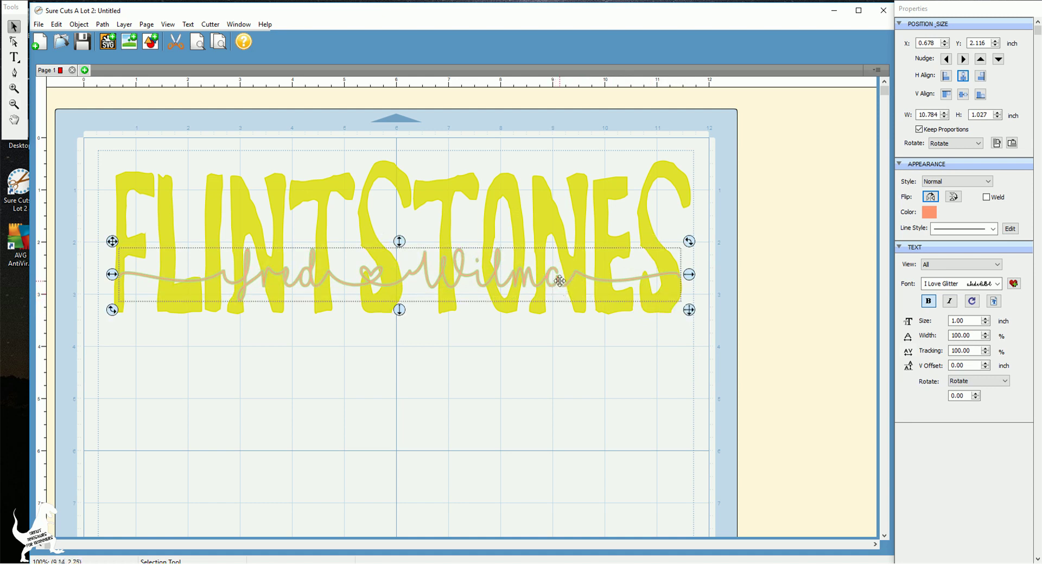
{"action": "left_click", "coordinate": [558, 281]}
{"action": "left_click", "coordinate": [557, 280]}
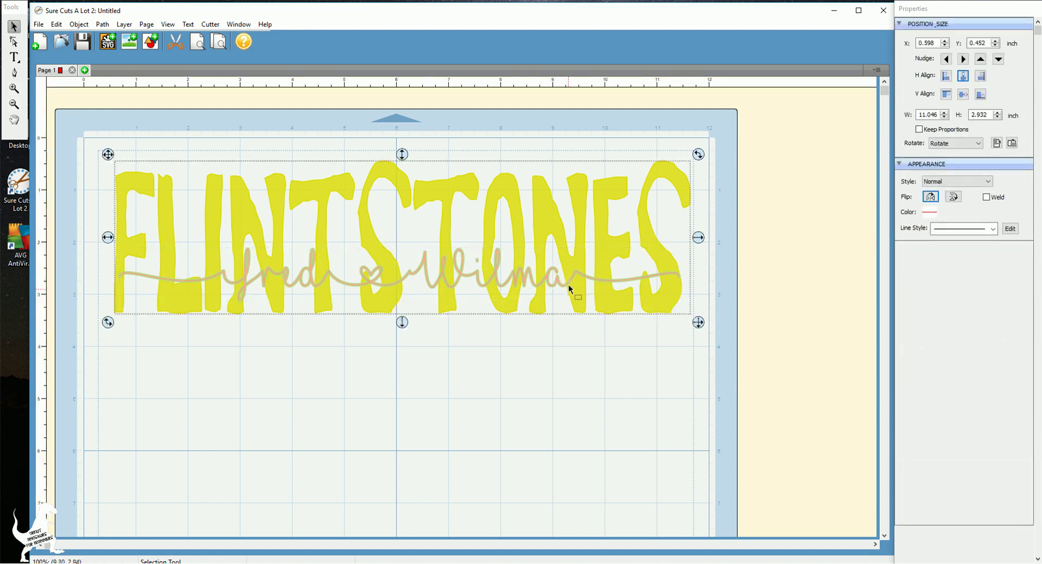
{"action": "left_click", "coordinate": [543, 360]}
{"action": "left_click", "coordinate": [547, 279]}
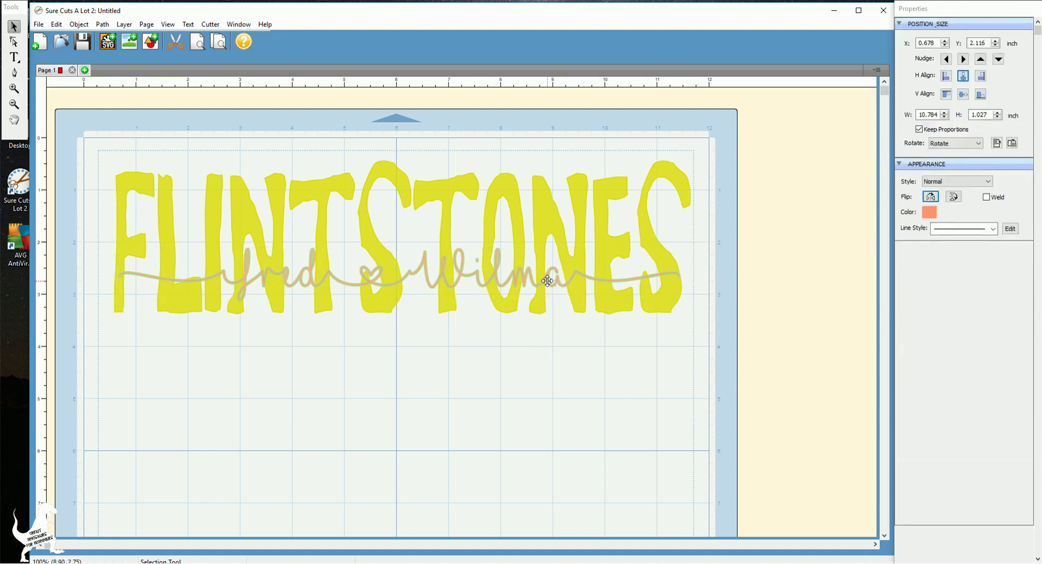
Duplicate the title and script with Ctrl+V and drag the copy into the lower half of the mat
{"action": "left_click", "coordinate": [633, 421]}
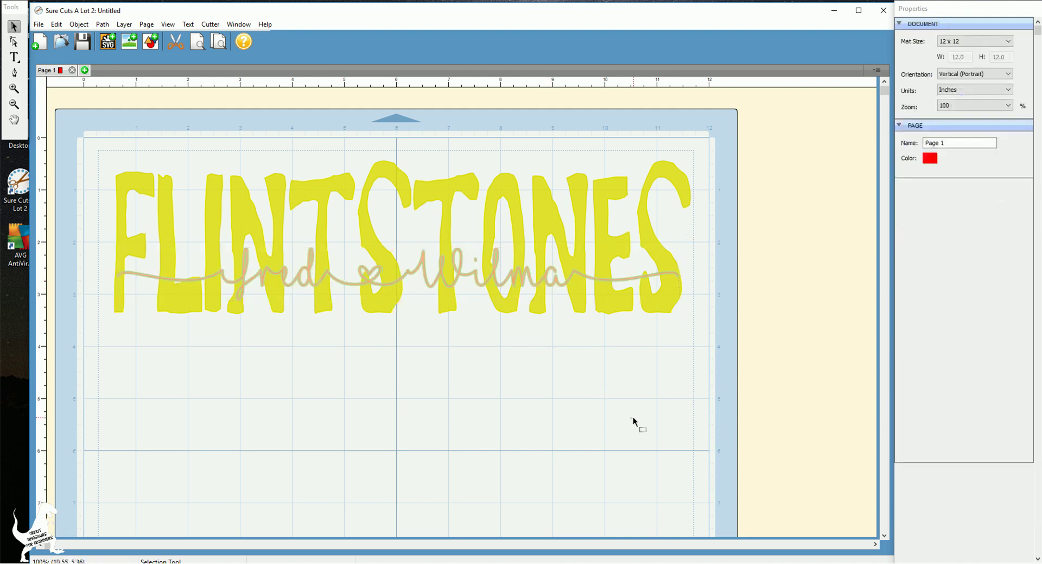
{"action": "left_click_drag", "start_coordinate": [753, 474], "coordinate": [76, 150]}
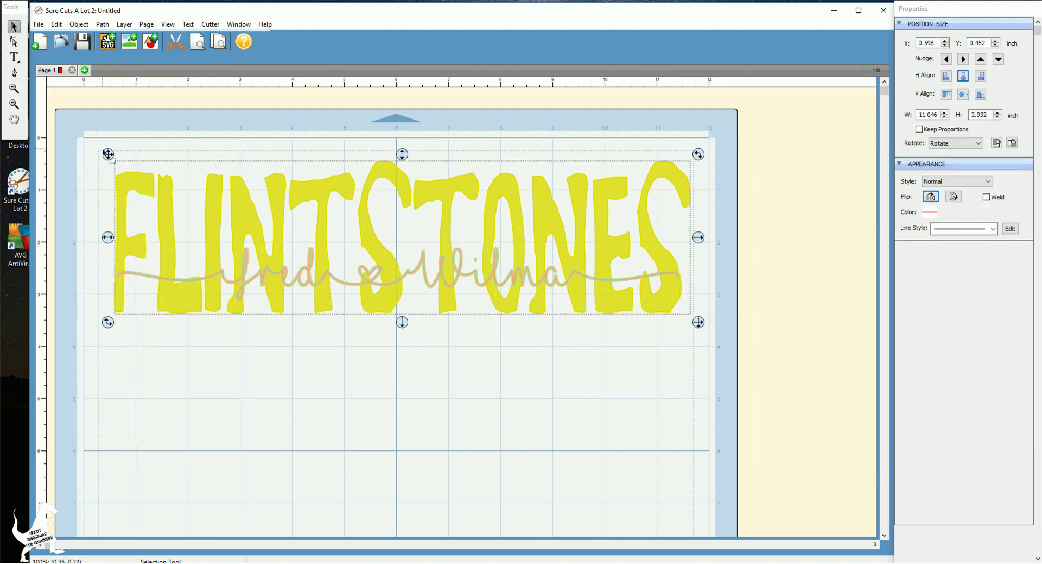
{"action": "key", "text": "ctrl+v"}
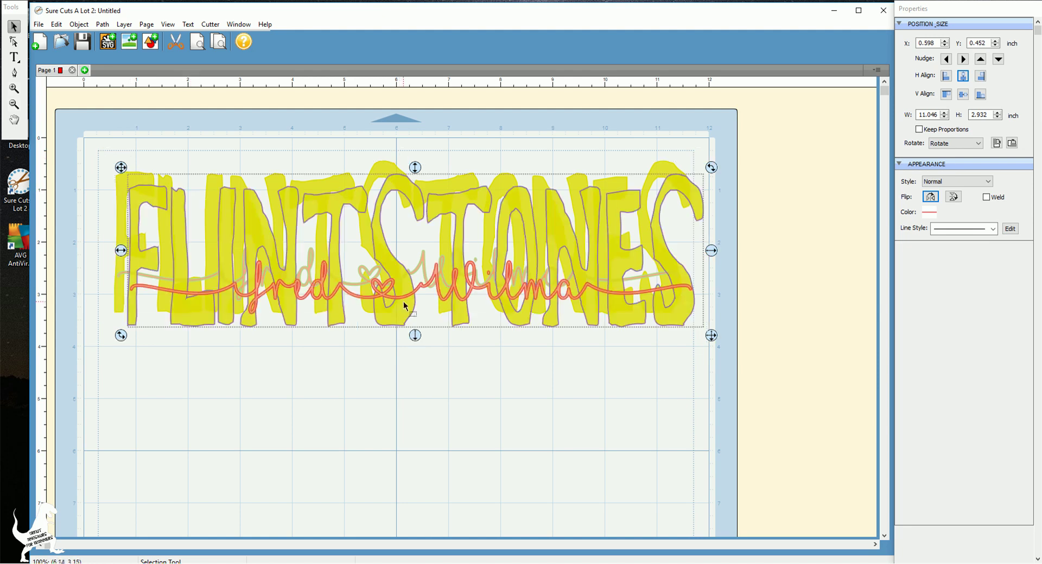
{"action": "left_click_drag", "start_coordinate": [379, 236], "coordinate": [363, 421]}
{"action": "left_click", "coordinate": [727, 310]}
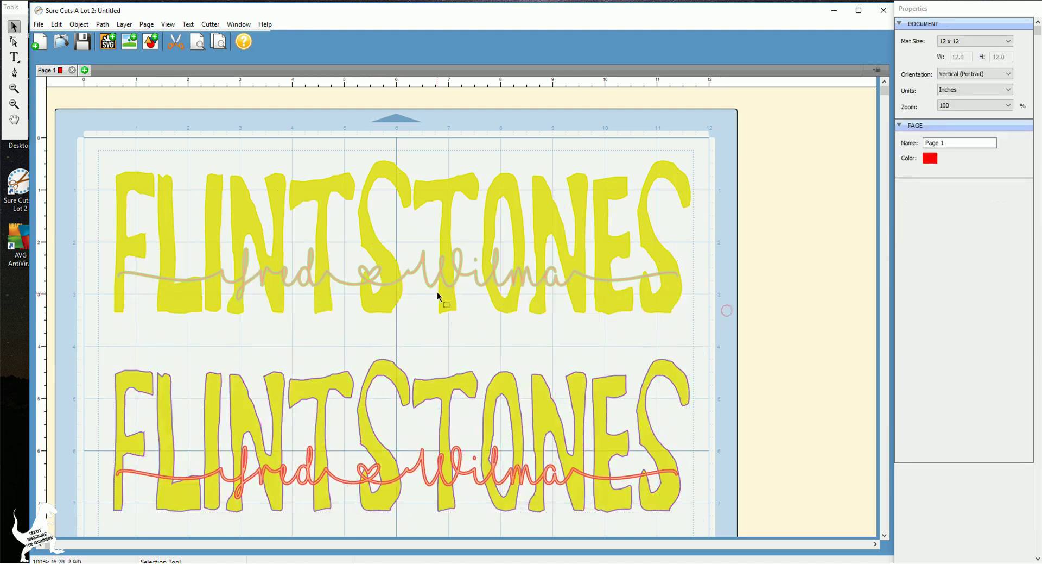
{"action": "left_click", "coordinate": [377, 269]}
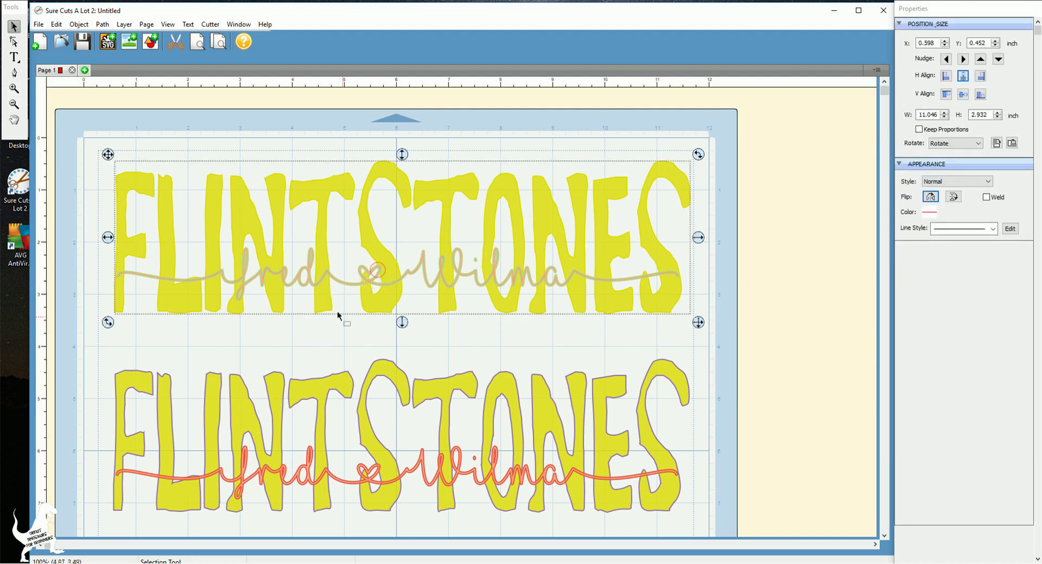
{"action": "left_click", "coordinate": [359, 345]}
{"action": "left_click", "coordinate": [309, 268]}
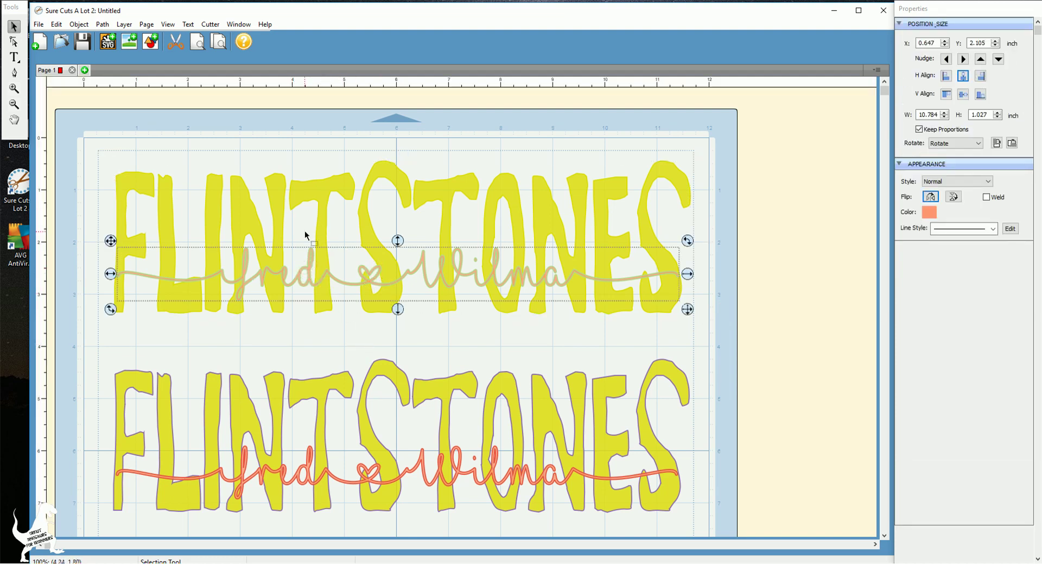
Copy the top script and paste a duplicate exactly over it
{"action": "left_click", "coordinate": [56, 24]}
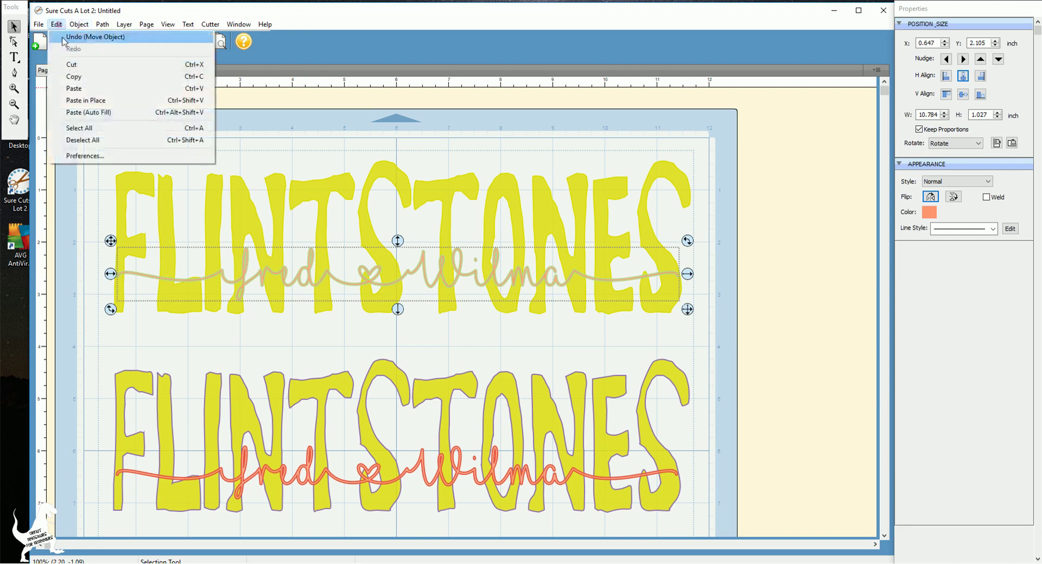
{"action": "left_click", "coordinate": [84, 77]}
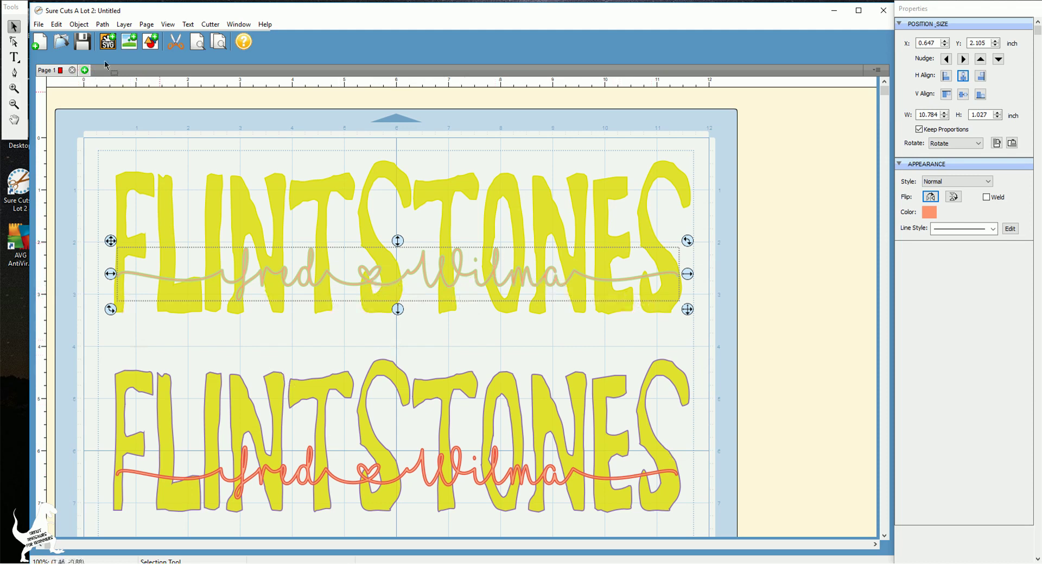
{"action": "left_click", "coordinate": [57, 24]}
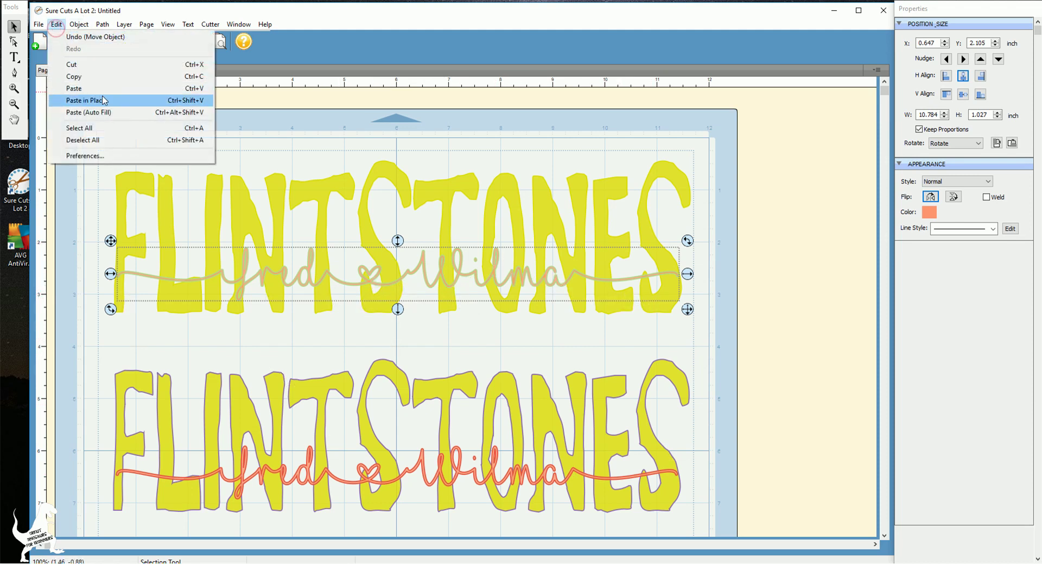
{"action": "left_click", "coordinate": [103, 100]}
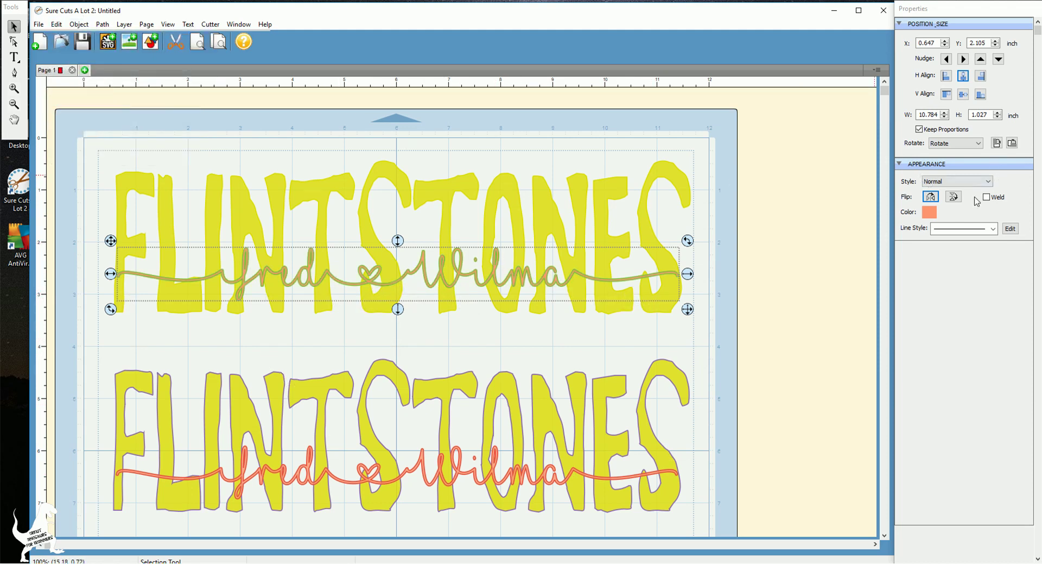
Give the script a Shadow (Rounded) style, shrinking the shadow size to .5 and then .25
{"action": "left_click", "coordinate": [950, 181]}
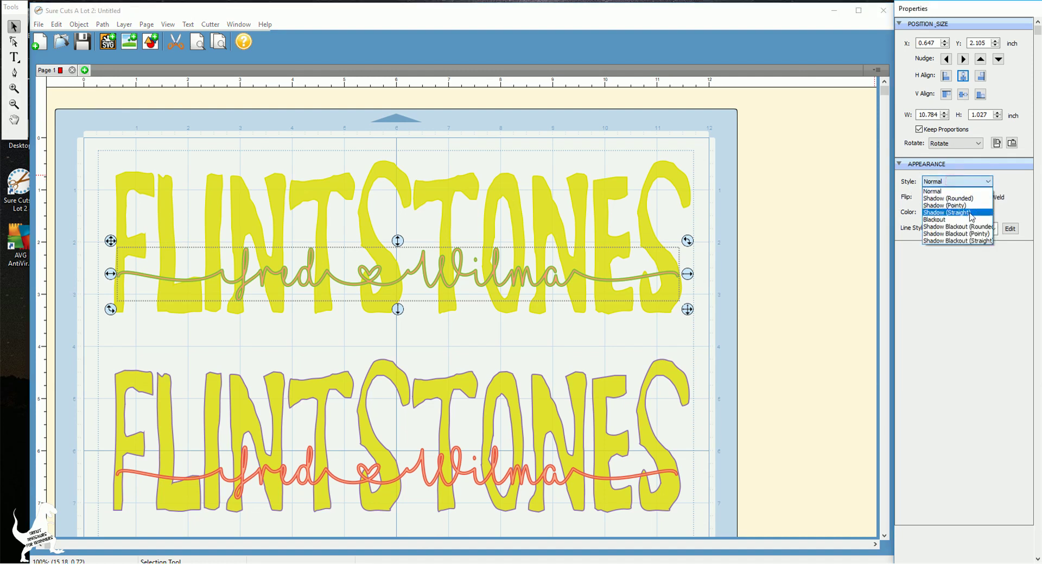
{"action": "left_click", "coordinate": [972, 198]}
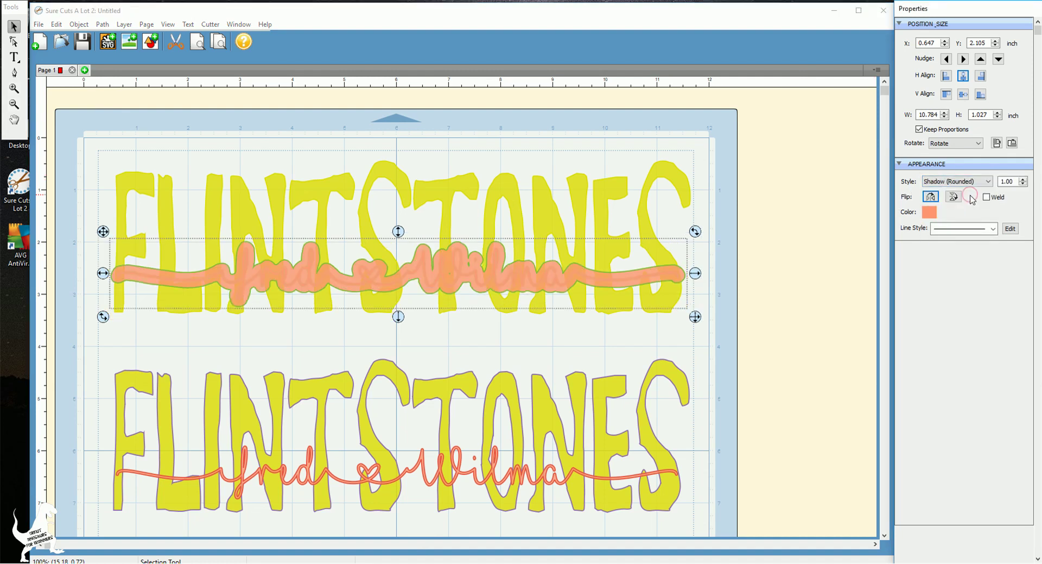
{"action": "double_click", "coordinate": [1016, 182]}
{"action": "type", "text": ".5"}
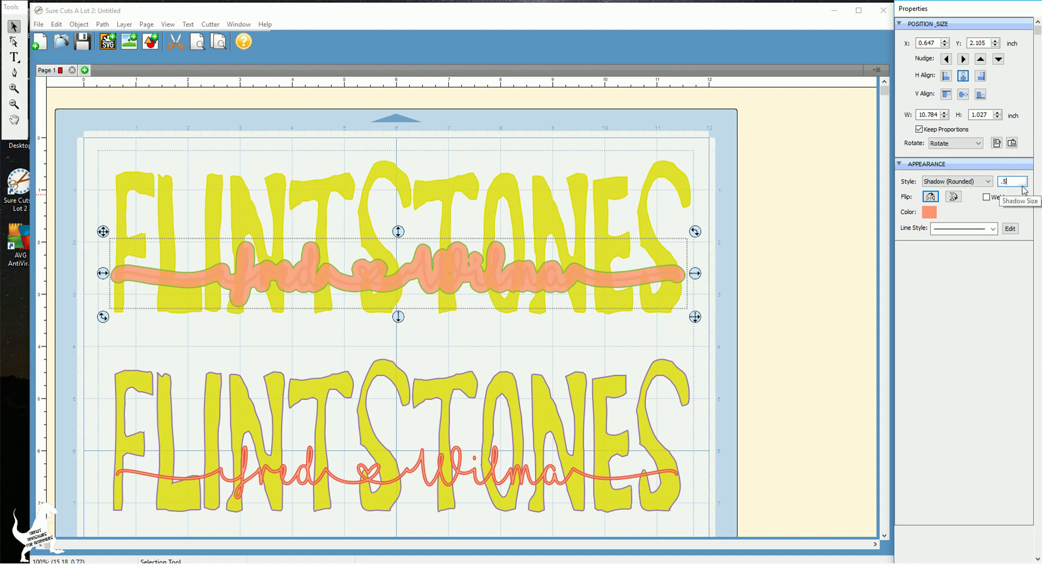
{"action": "key", "text": "Return"}
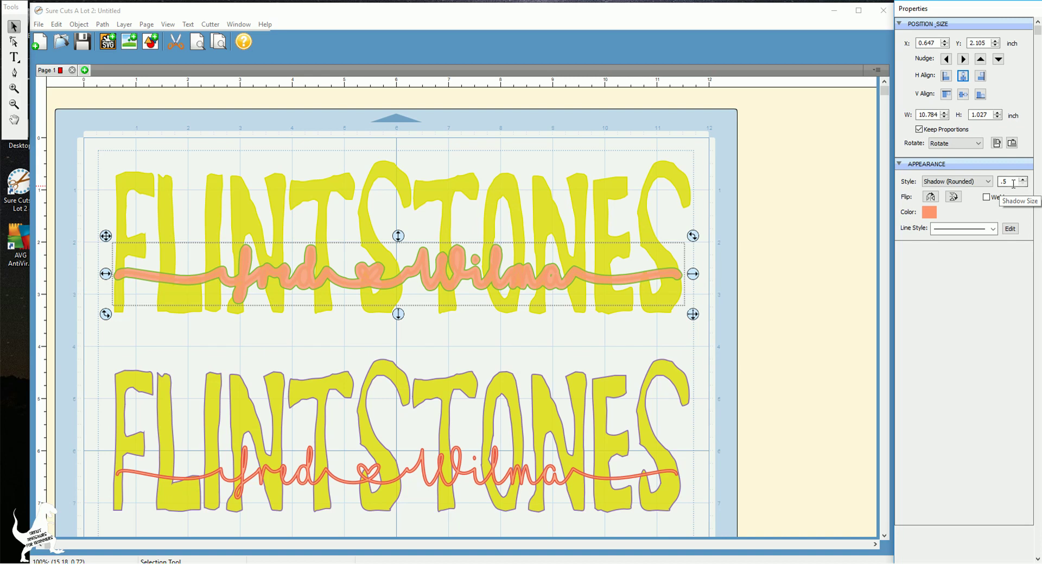
{"action": "double_click", "coordinate": [1017, 182]}
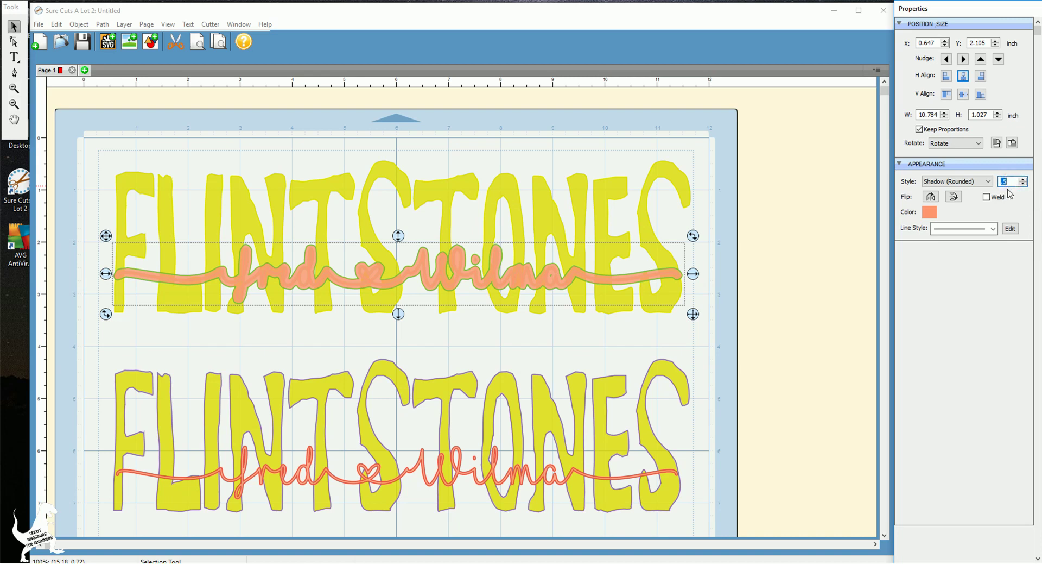
{"action": "type", "text": ".25"}
{"action": "key", "text": "Tab"}
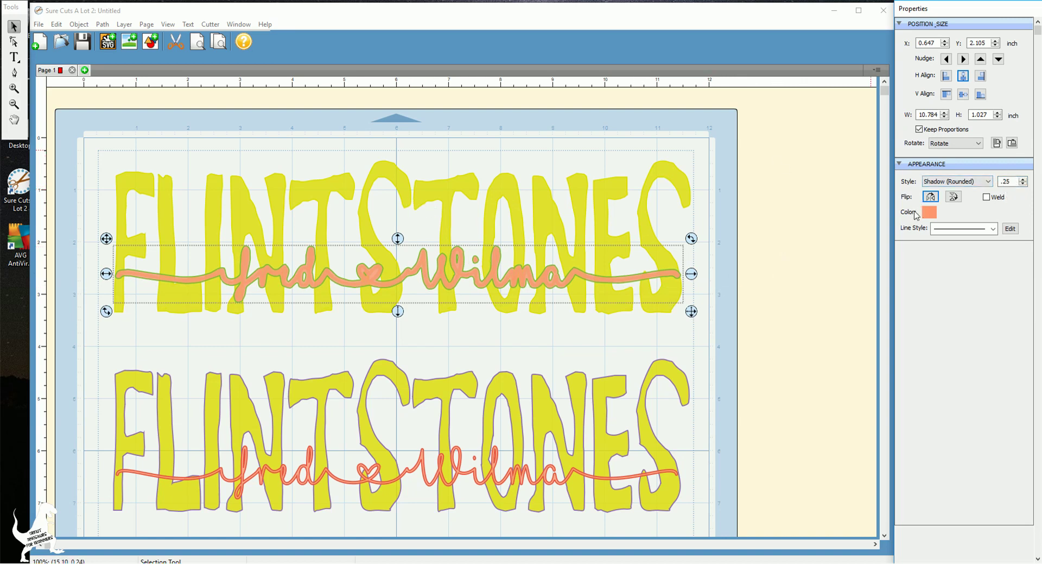
{"action": "left_click", "coordinate": [975, 185]}
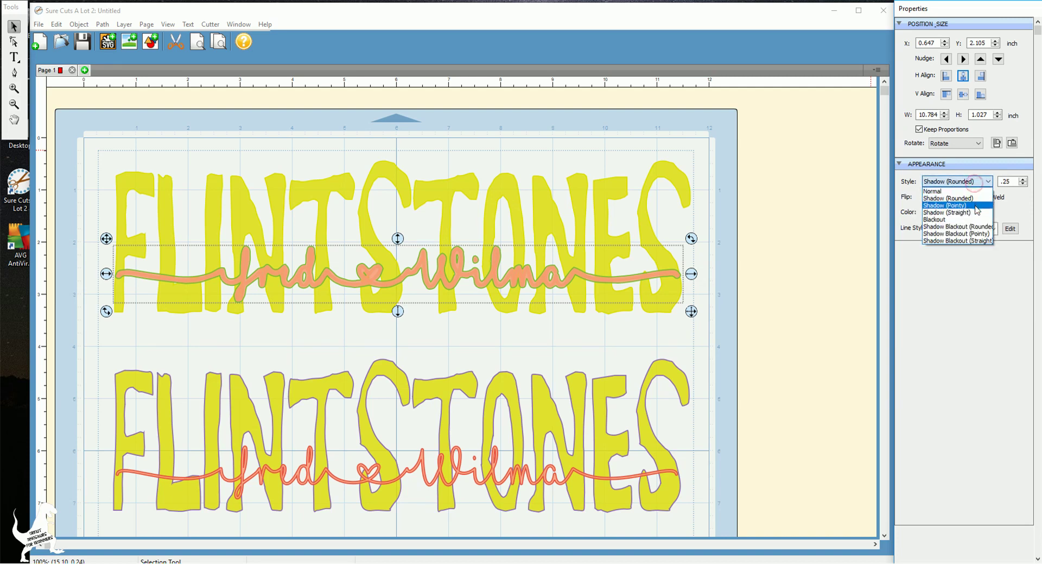
Switch to Shadow Blackout (Rounded) and cut it out of the top FLINTSTONES with Back Minus Front
{"action": "left_click", "coordinate": [972, 227]}
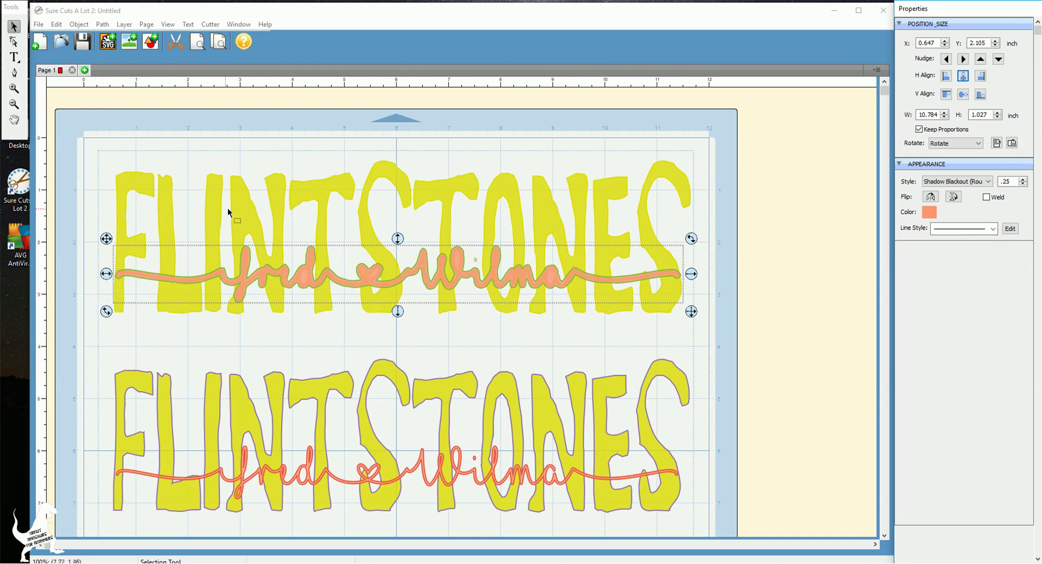
{"action": "left_click", "coordinate": [214, 201]}
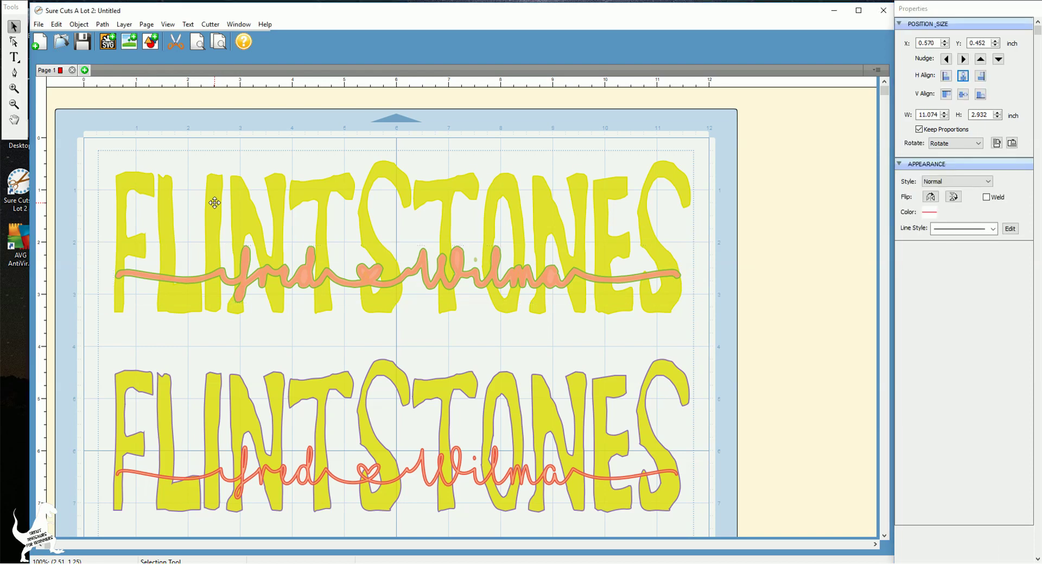
{"action": "left_click", "coordinate": [103, 25]}
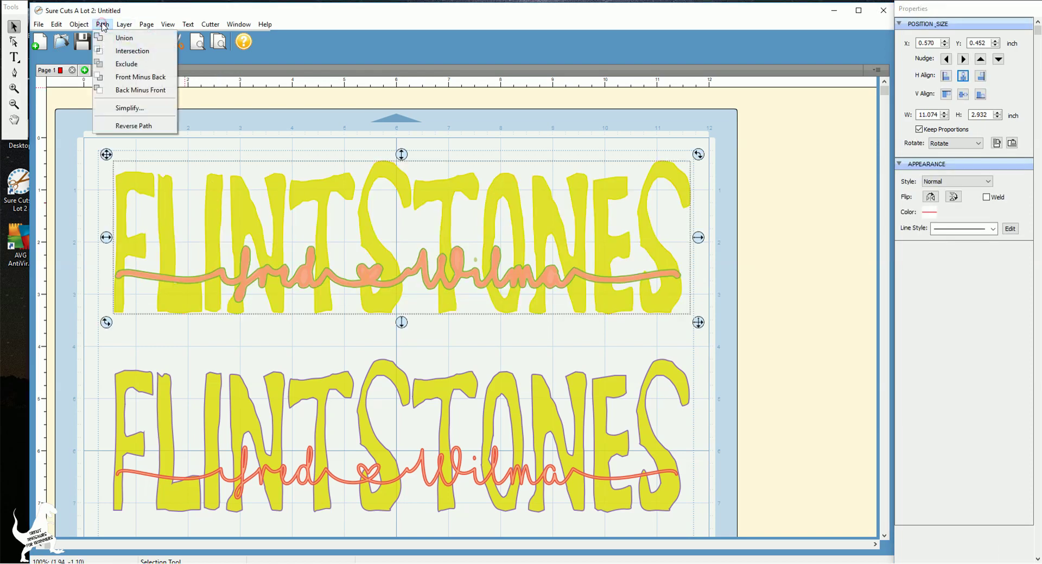
{"action": "left_click", "coordinate": [137, 90]}
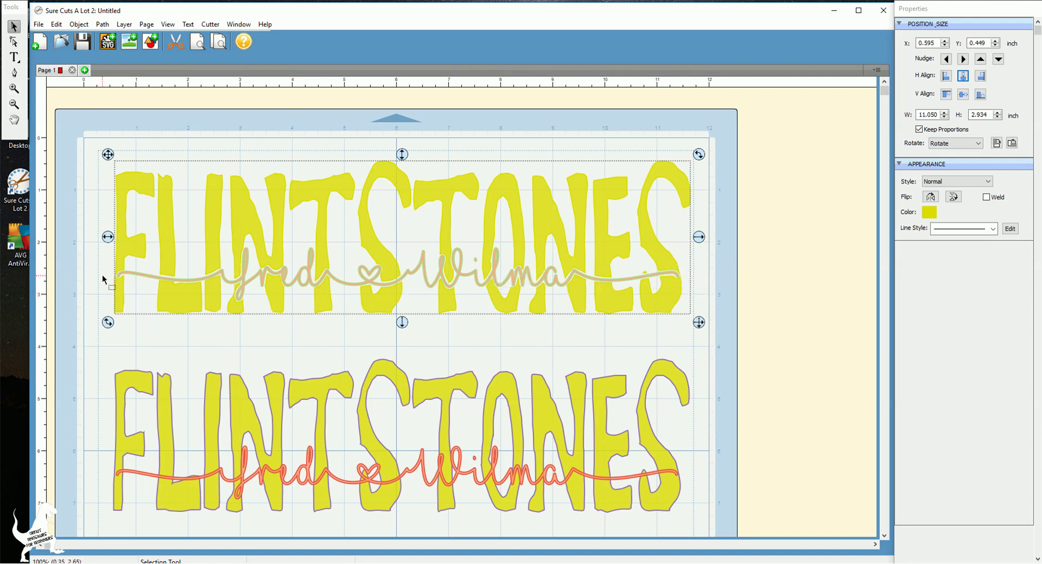
Deselect the upper design and select the red 'Fred ♡ Wilma' script on the lower FLINTSTONES
{"action": "left_click", "coordinate": [752, 261]}
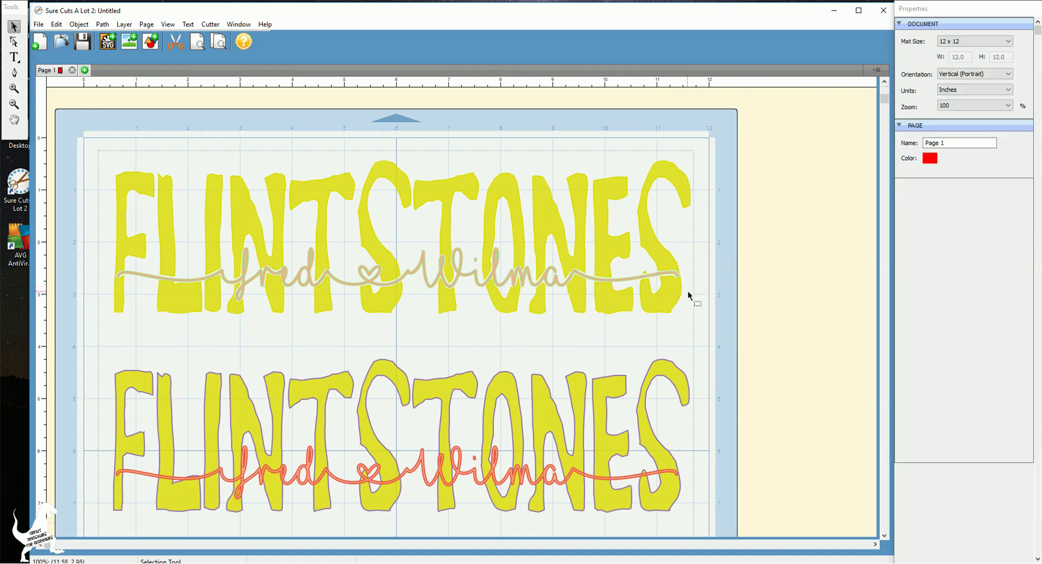
{"action": "scroll", "coordinate": [738, 326], "scroll_direction": "down", "scroll_amount": 1}
{"action": "scroll", "coordinate": [793, 360], "scroll_direction": "down", "scroll_amount": 4}
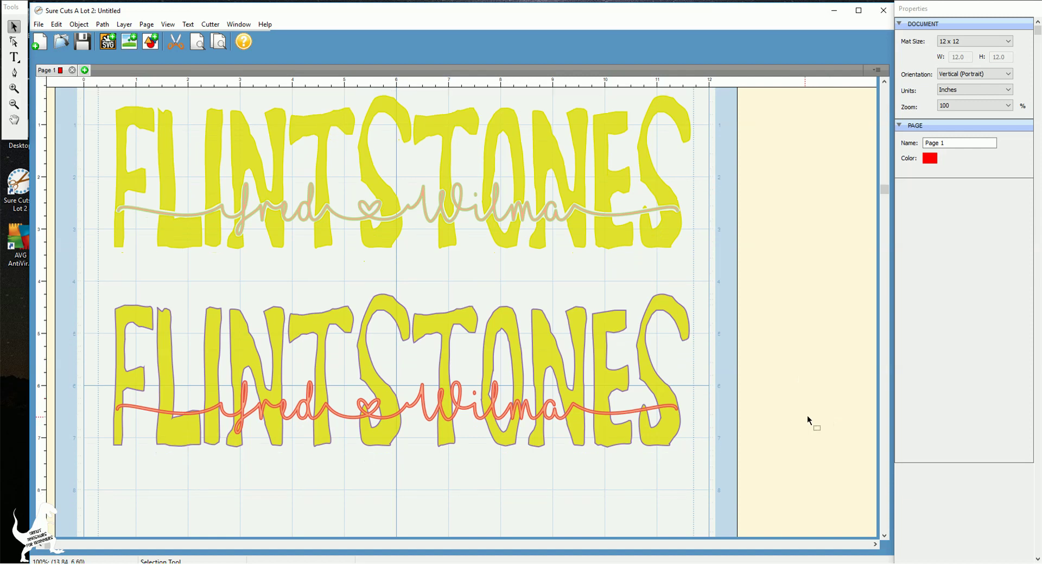
{"action": "scroll", "coordinate": [760, 445], "scroll_direction": "down", "scroll_amount": 1}
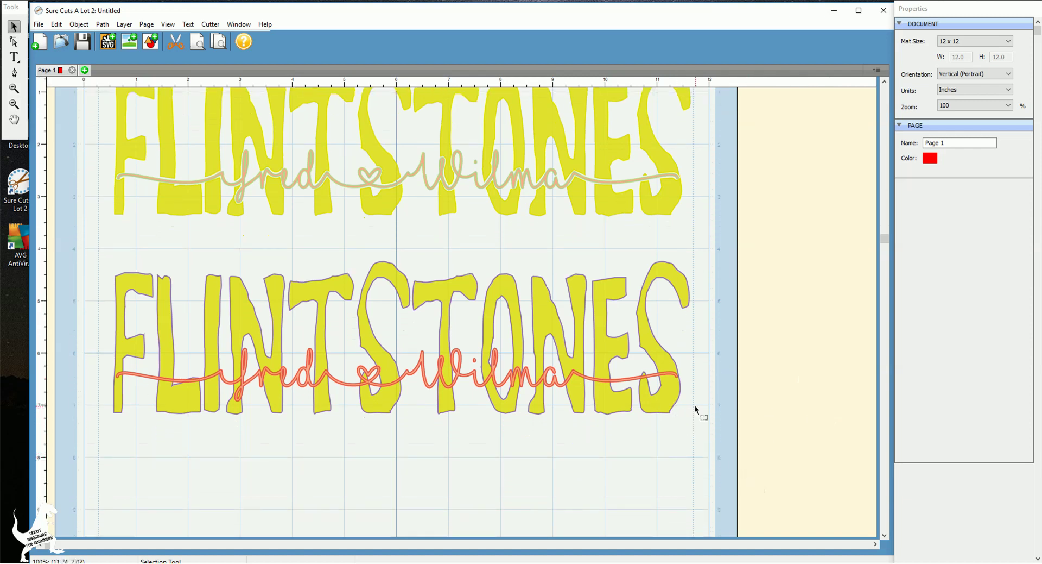
{"action": "left_click", "coordinate": [392, 383]}
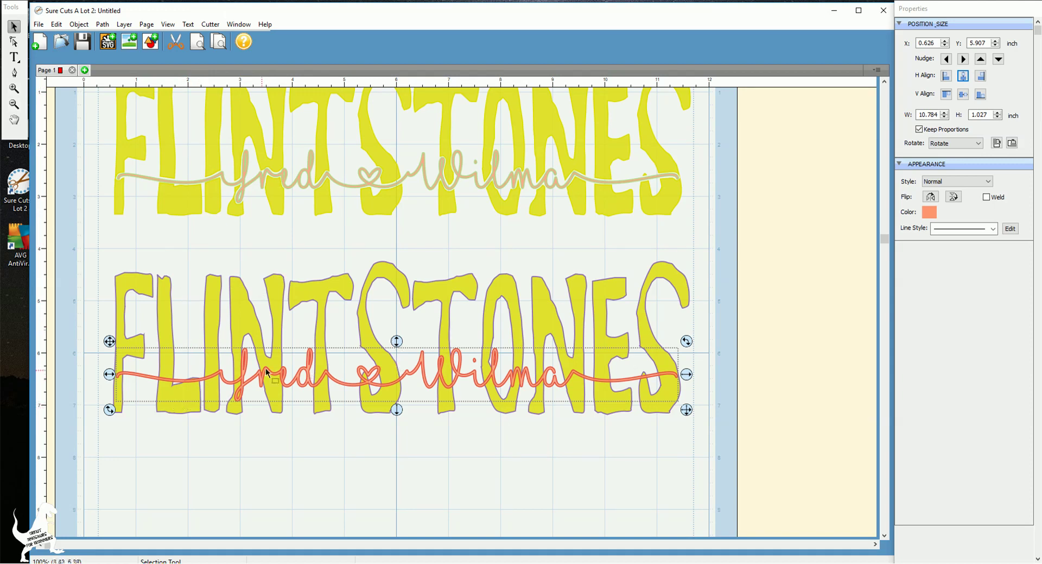
Copy the red script, then subtract it from the lower FLINTSTONES letters with Back Minus Front
{"action": "left_click", "coordinate": [57, 23]}
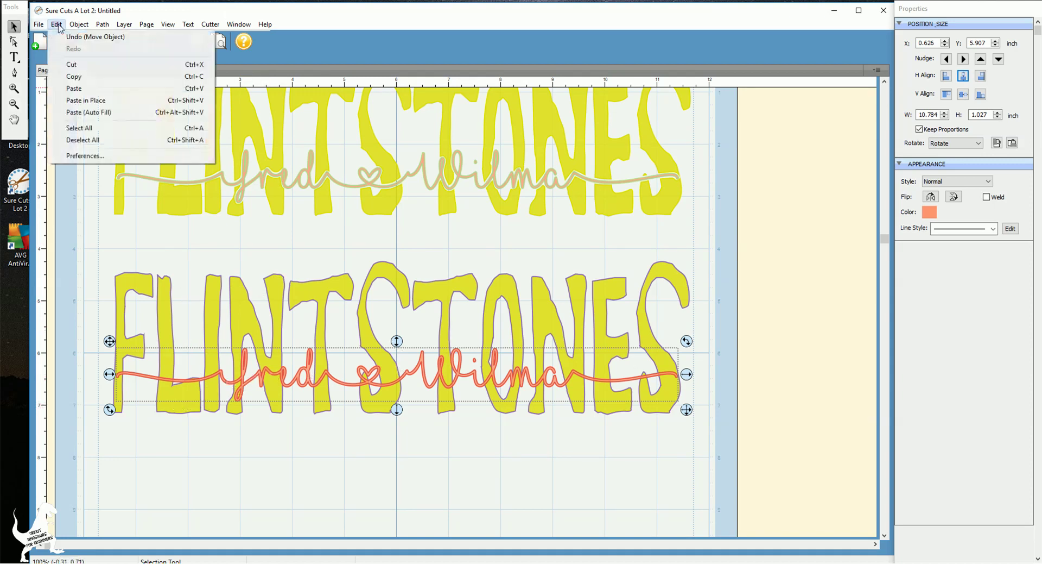
{"action": "left_click", "coordinate": [89, 78]}
{"action": "left_click", "coordinate": [331, 464]}
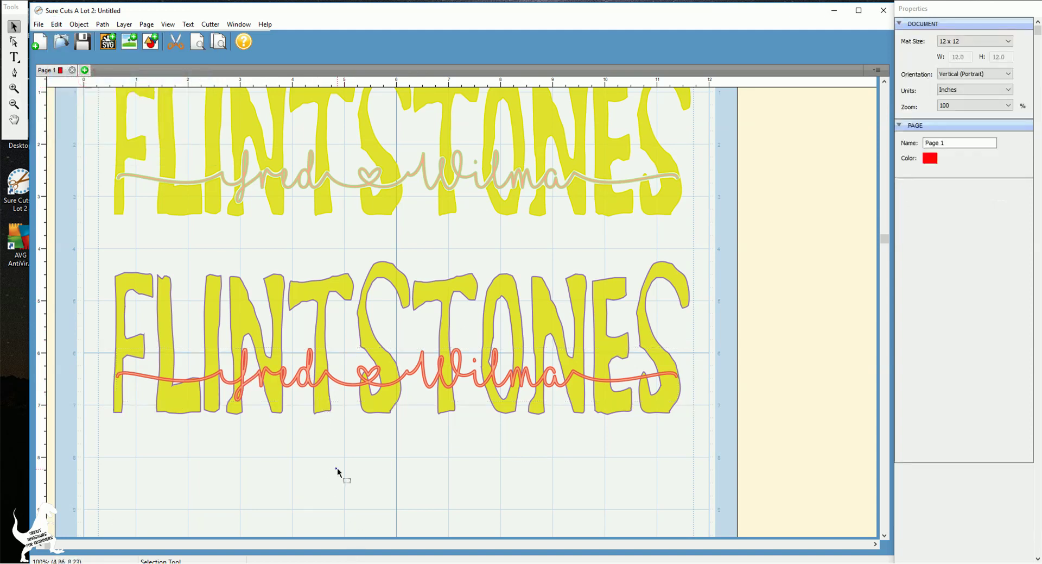
{"action": "left_click_drag", "start_coordinate": [795, 519], "coordinate": [81, 247]}
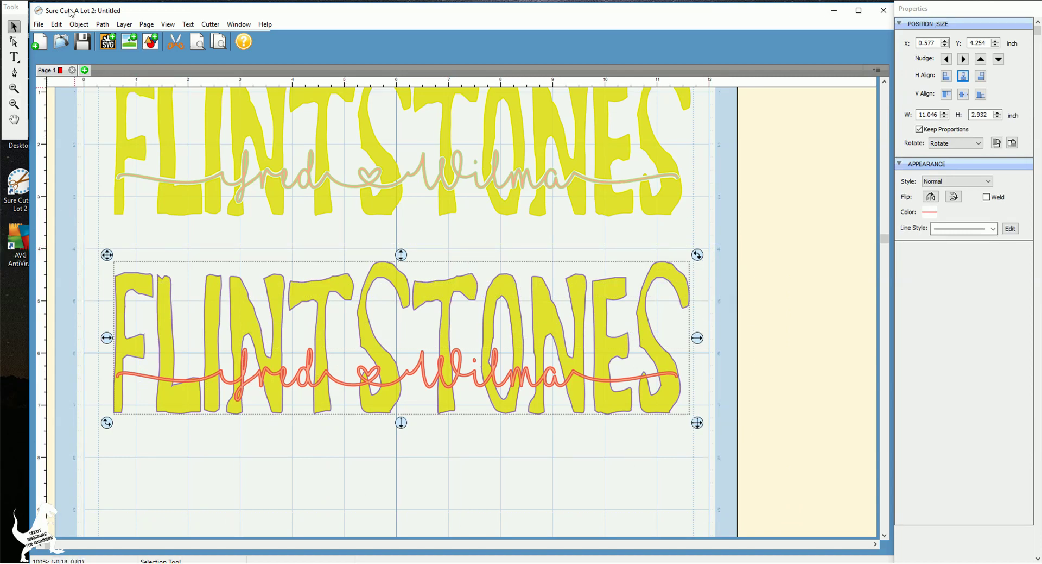
{"action": "left_click", "coordinate": [103, 24]}
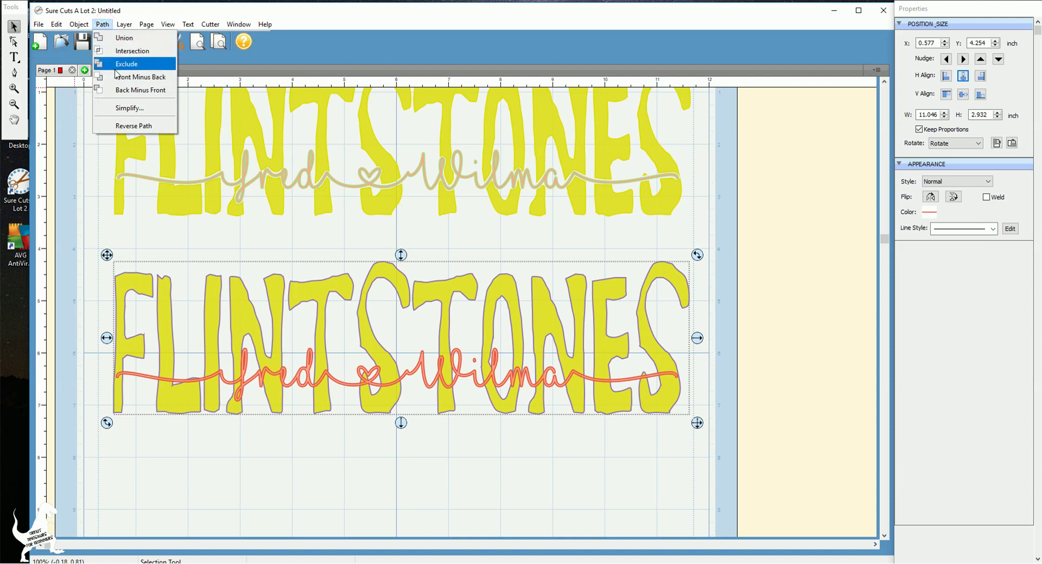
{"action": "left_click", "coordinate": [136, 90]}
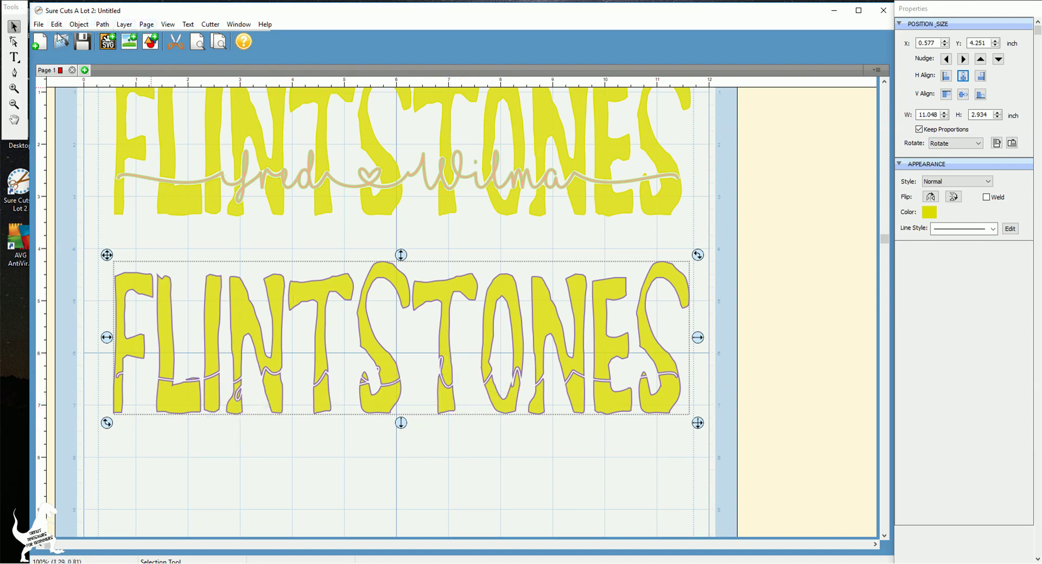
Paste in Place the copied script into its cutout, deselect, and bring both designs into view
{"action": "left_click", "coordinate": [56, 24]}
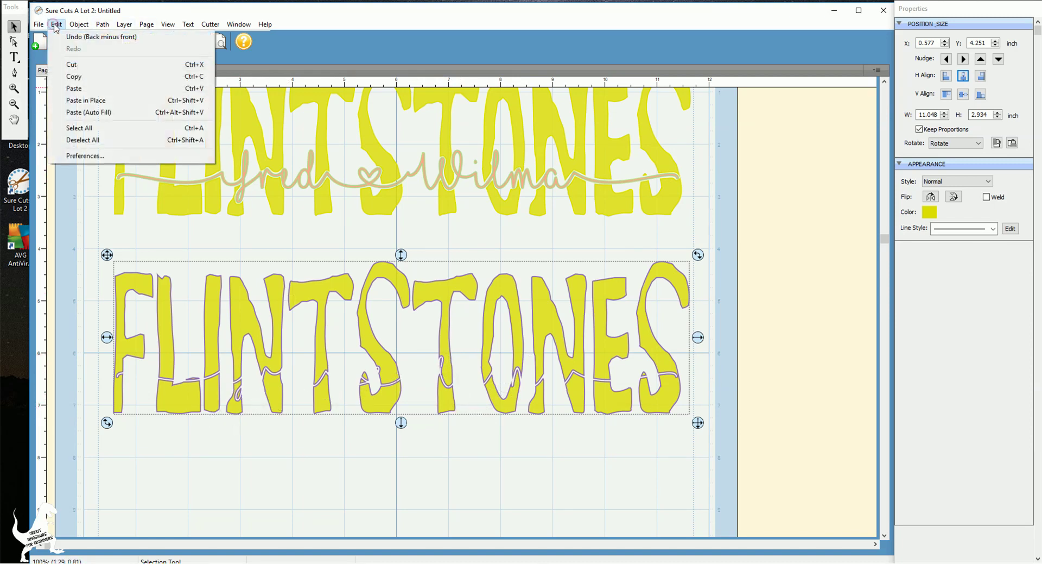
{"action": "left_click", "coordinate": [102, 101]}
{"action": "left_click", "coordinate": [489, 429]}
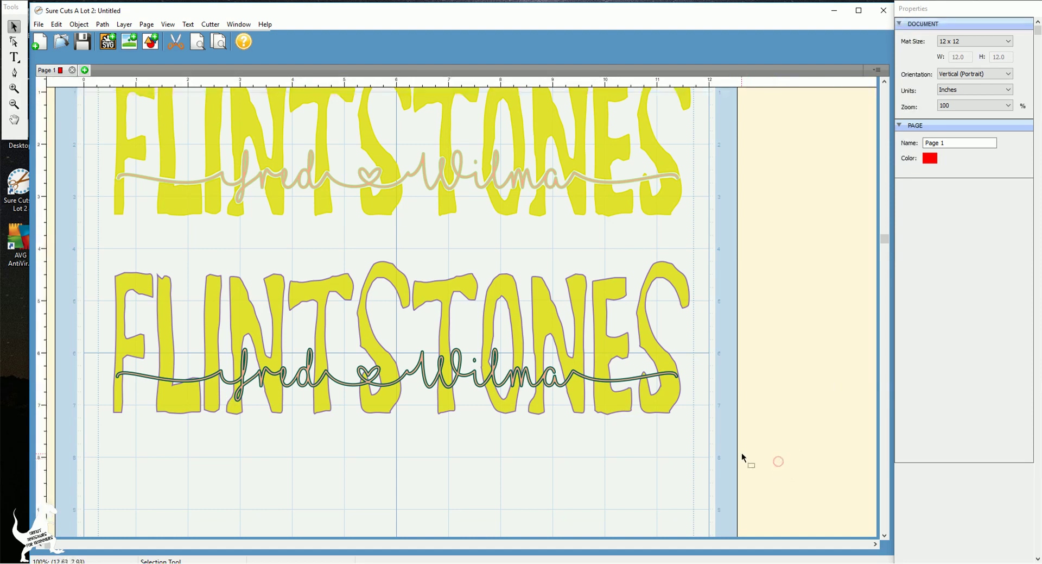
{"action": "scroll", "coordinate": [749, 443], "scroll_direction": "up", "scroll_amount": 3}
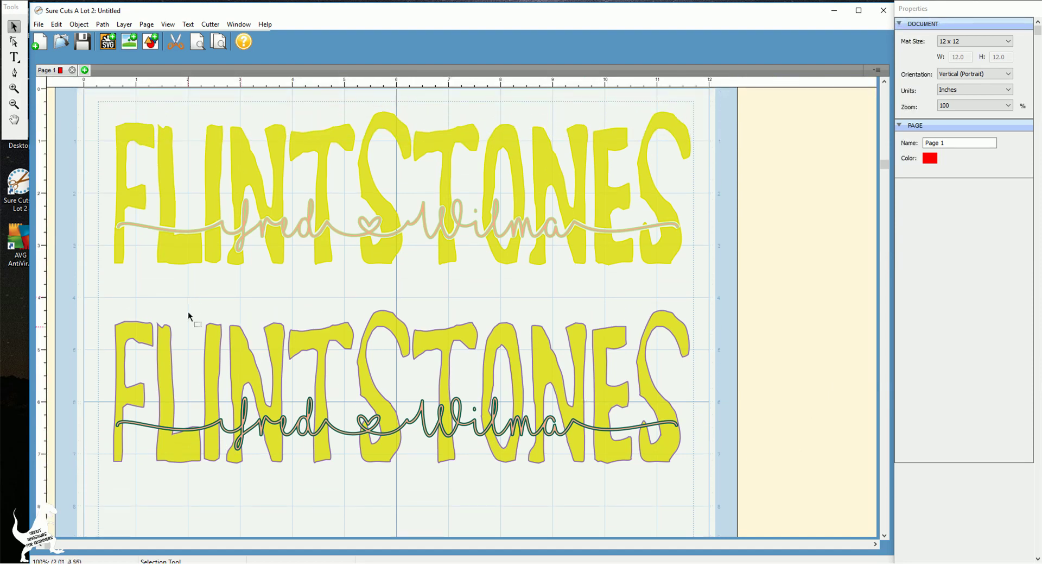